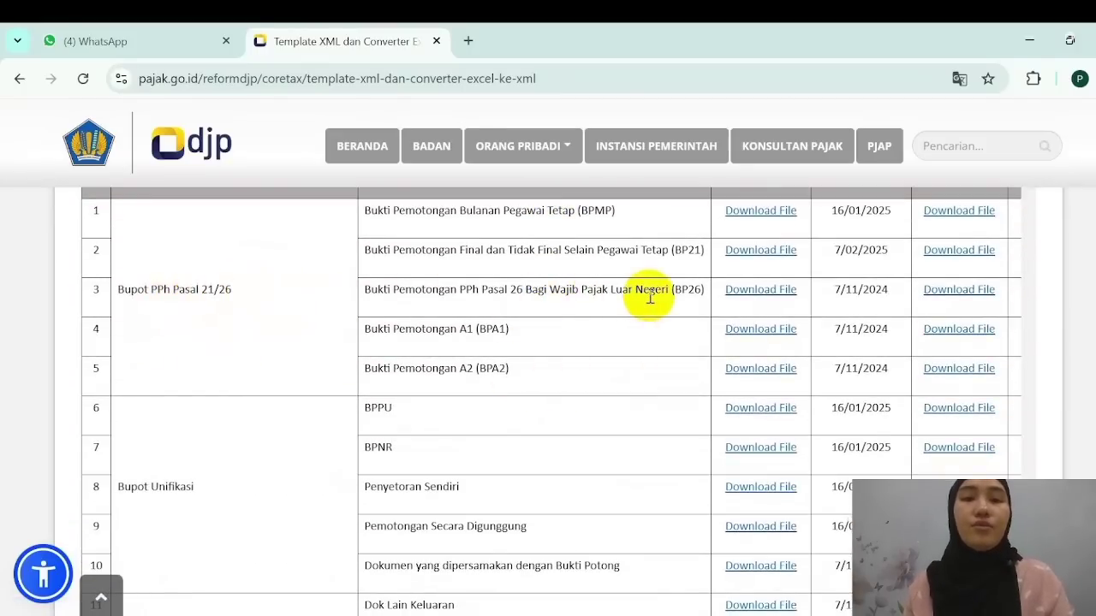
Play the recorded walkthrough of the converter download page through the BP21 converter download and pause it there
mouse_move(548, 551)
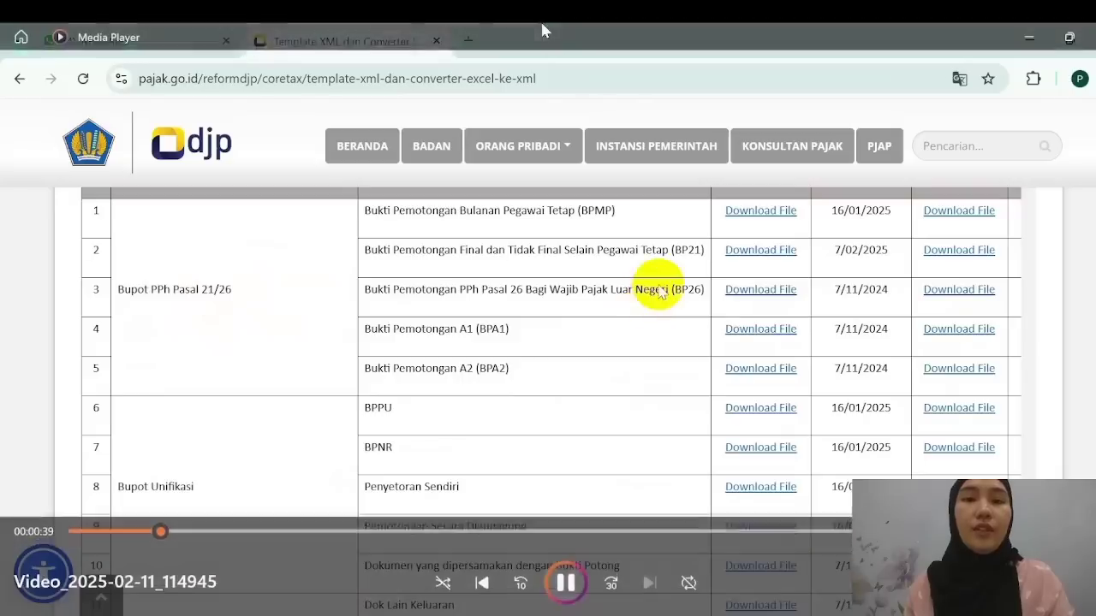
left_click(564, 582)
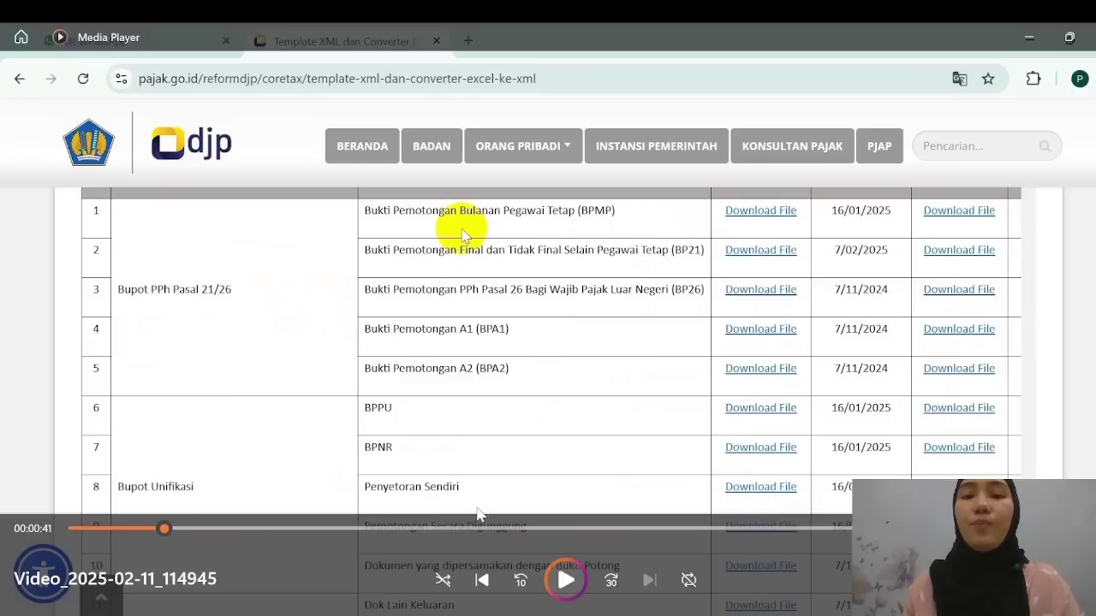
left_click(566, 580)
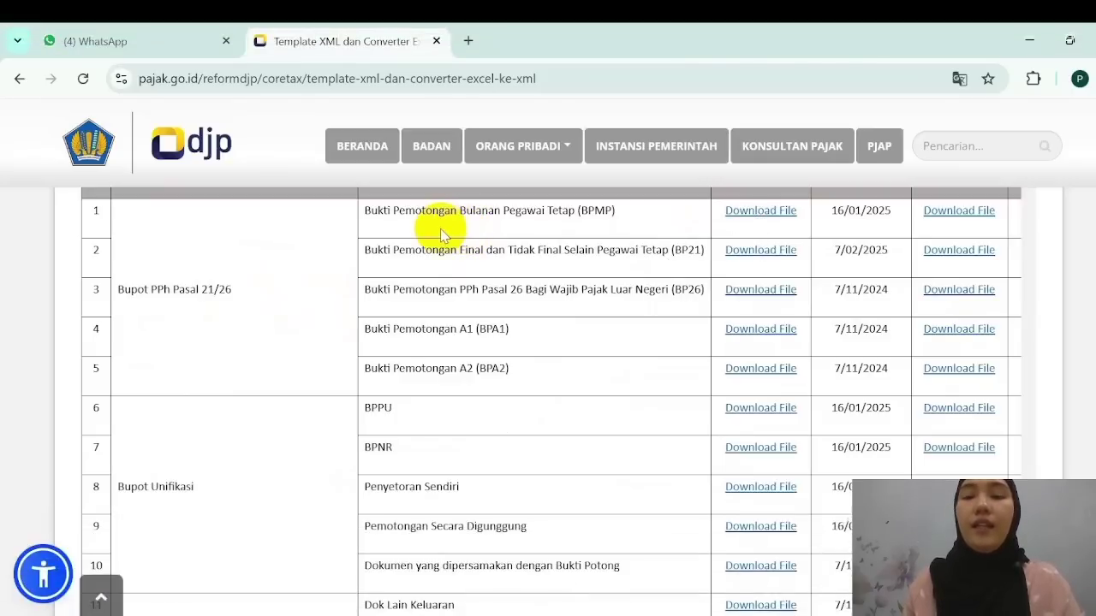
mouse_move(566, 581)
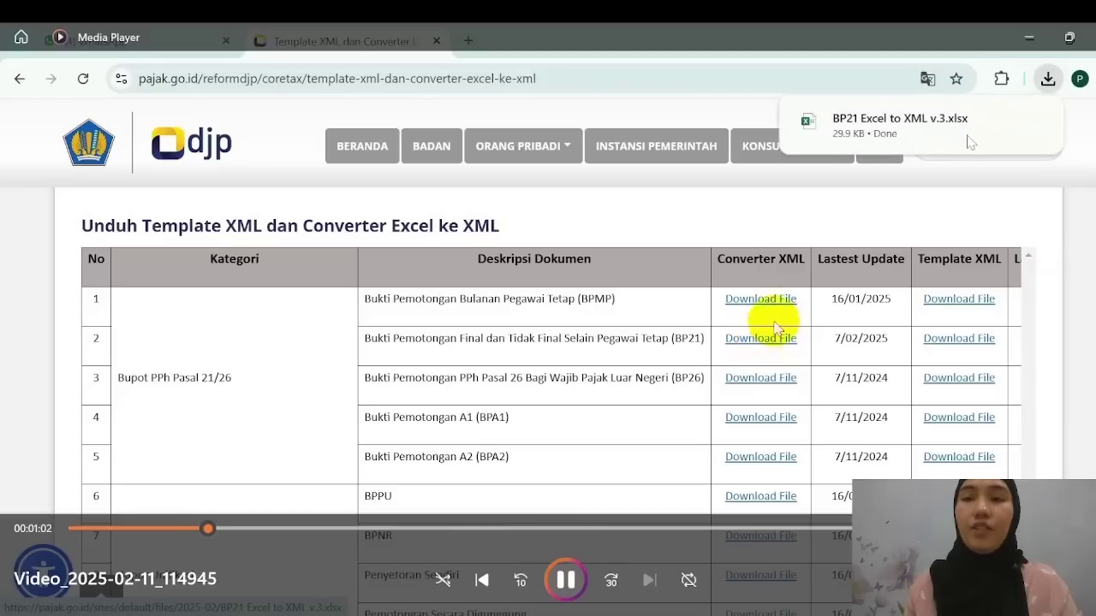
left_click(565, 580)
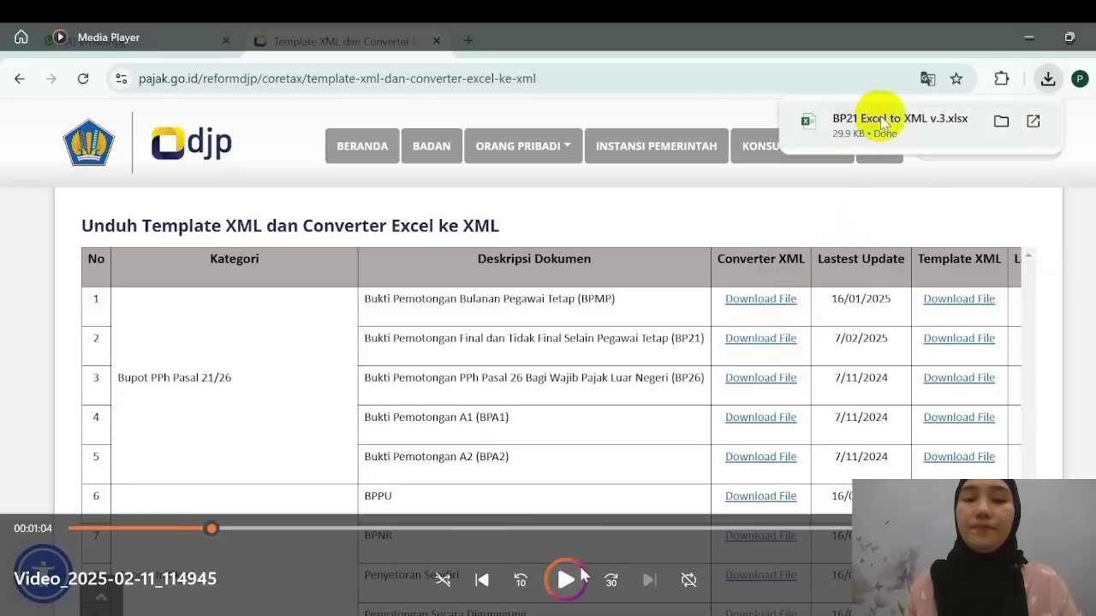
Switch to the BPMP Excel to XML v.2 workbook and examine the Status Pegawai choices and NPWP/NIK/TIN entry in the first data row
mouse_move(723, 615)
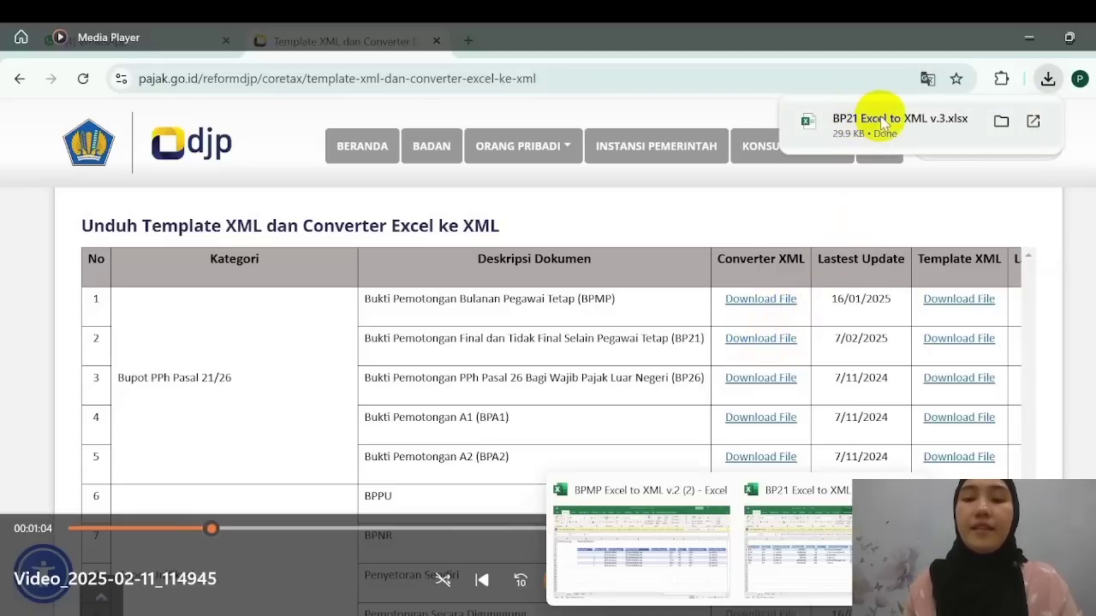
left_click(684, 566)
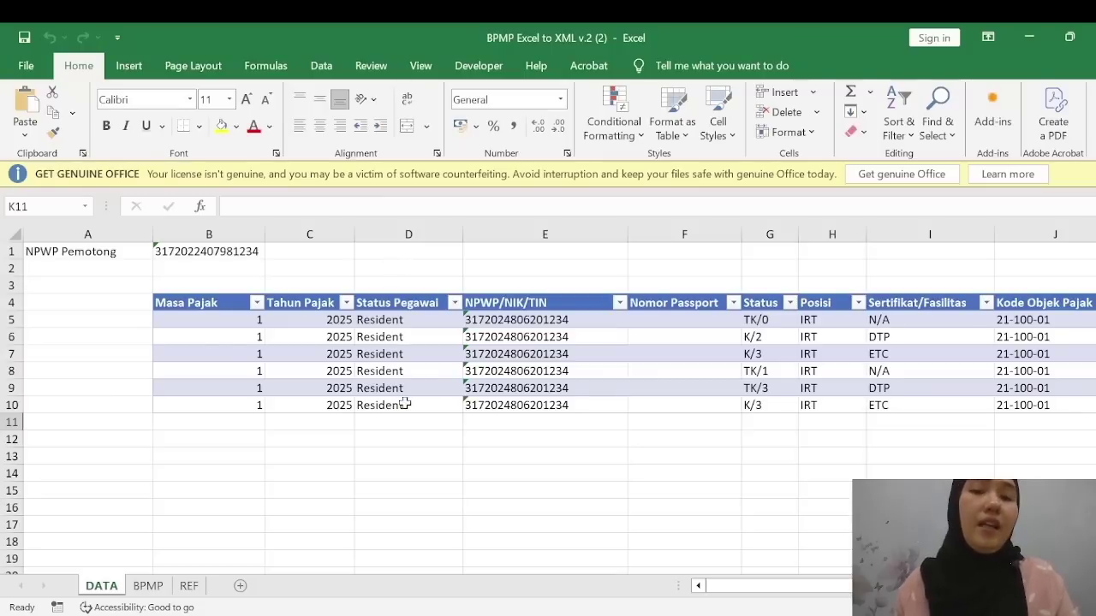
left_click(441, 321)
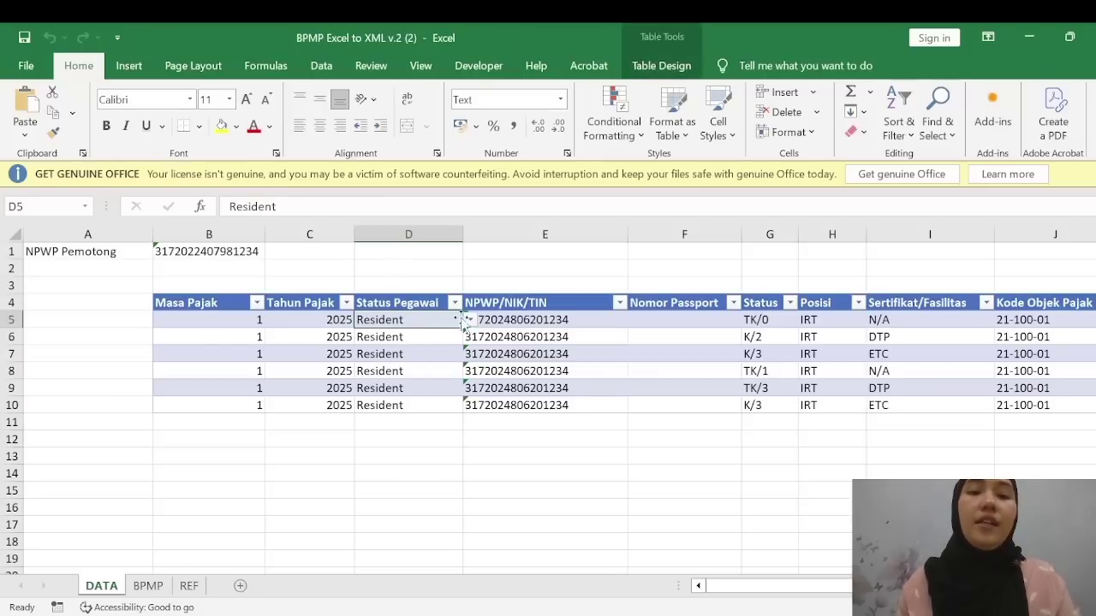
left_click(470, 319)
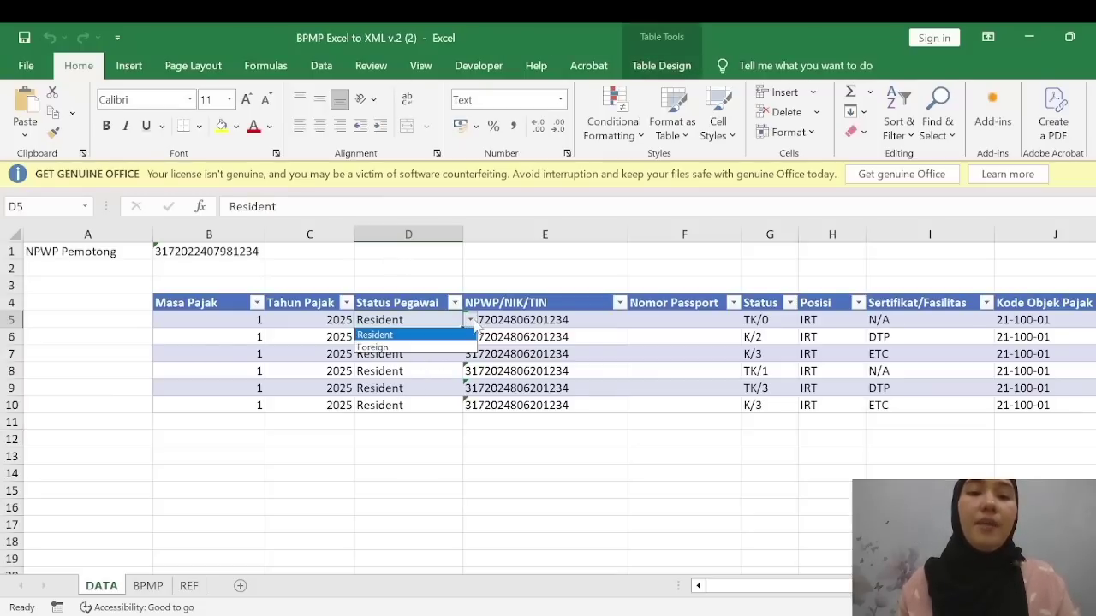
left_click(562, 323)
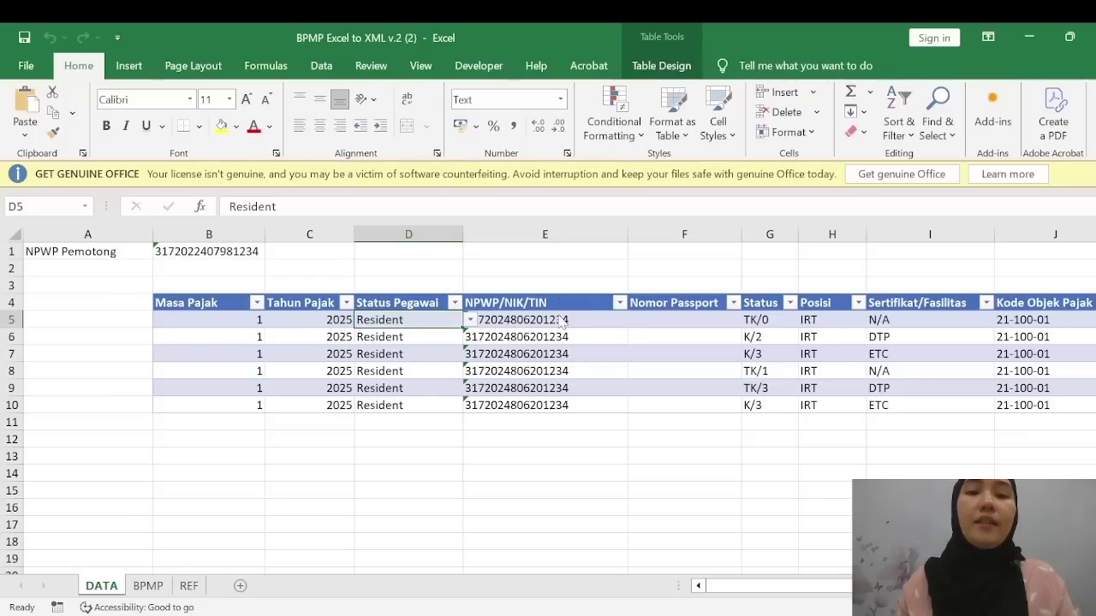
left_click(561, 318)
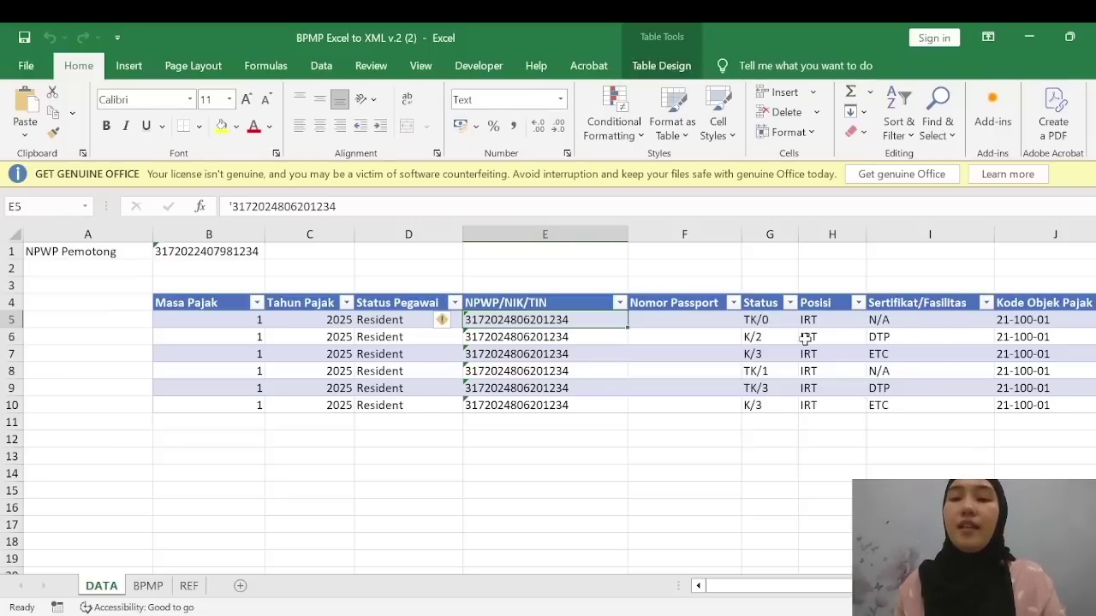
Examine the reference codes on the REF sheet and the filling and validation instructions on the BPMP sheet
left_click(189, 587)
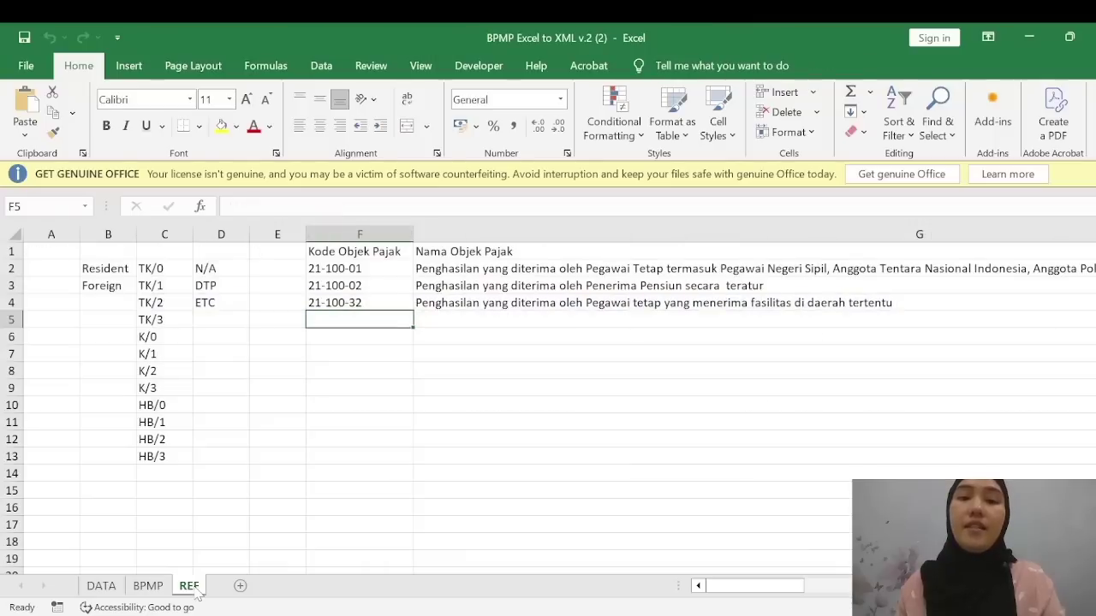
key("Up")
key("Up")
key("Up")
key("Up")
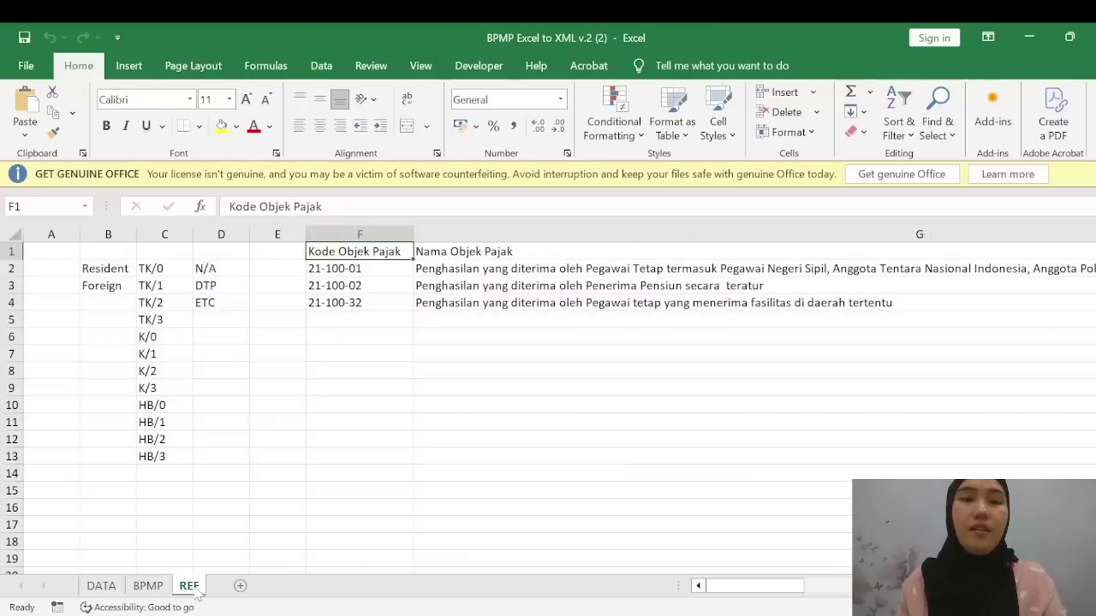
left_click(147, 587)
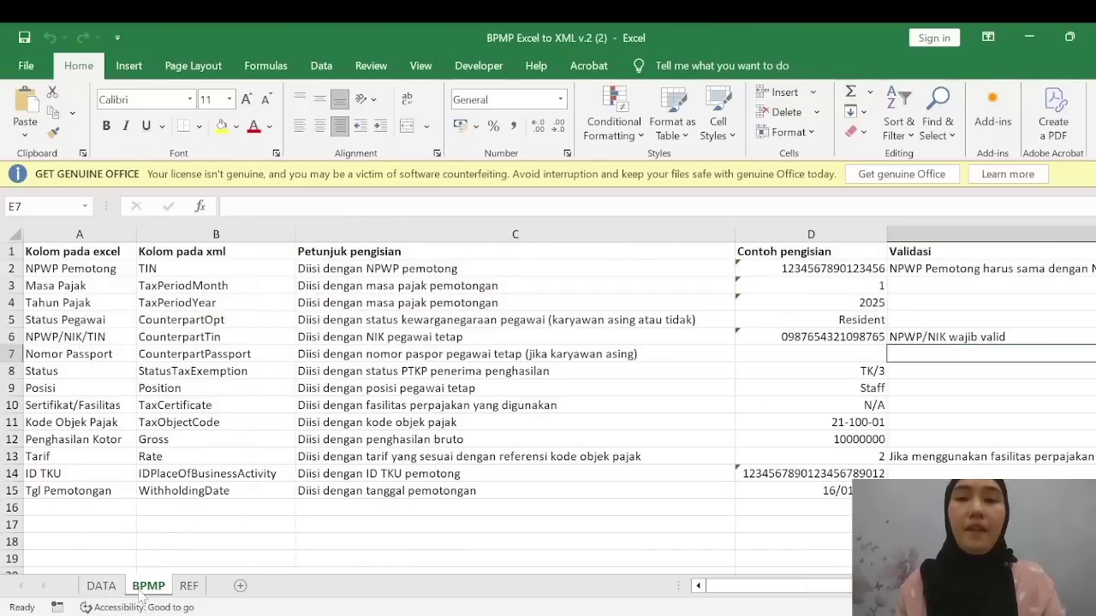
key("Up")
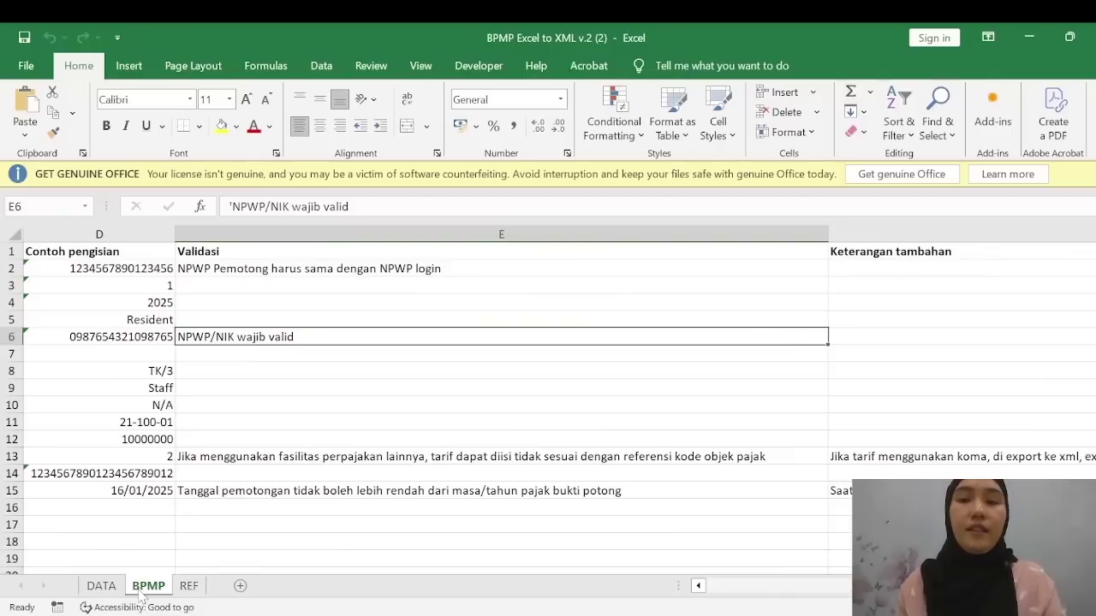
left_click(186, 588)
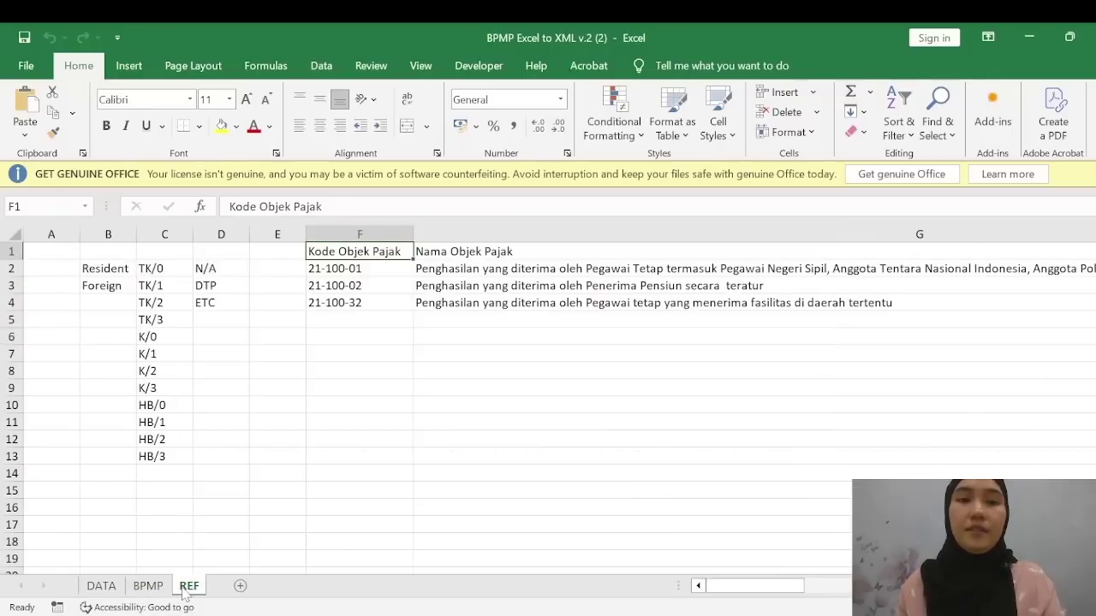
Switch to the BP21 Excel to XML v.3 workbook and examine its REF sheet's tax object, tariff, facility and document codes
mouse_move(698, 614)
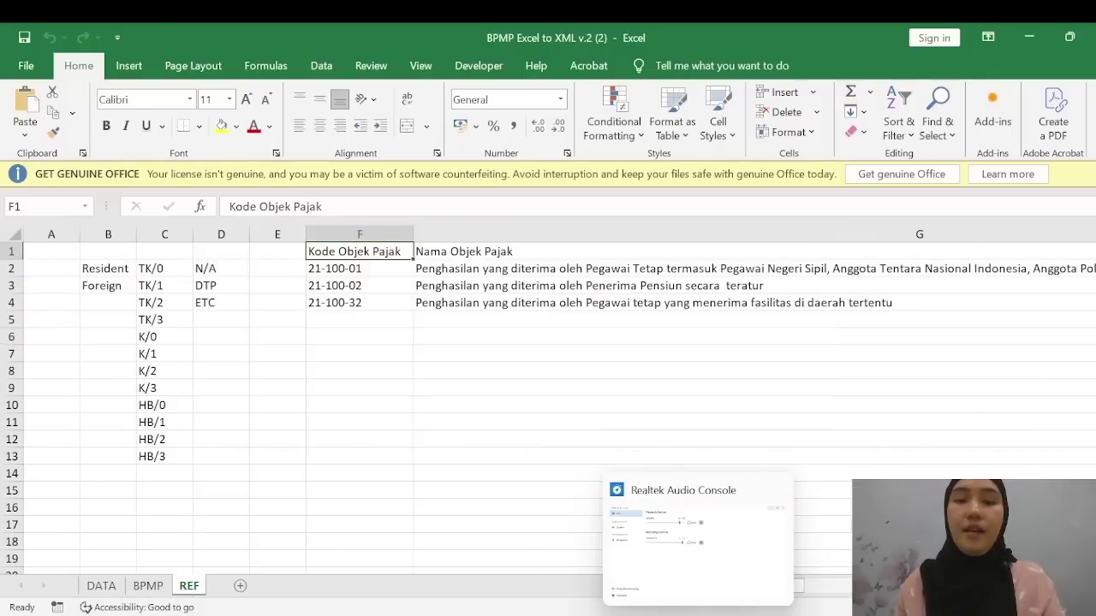
mouse_move(740, 615)
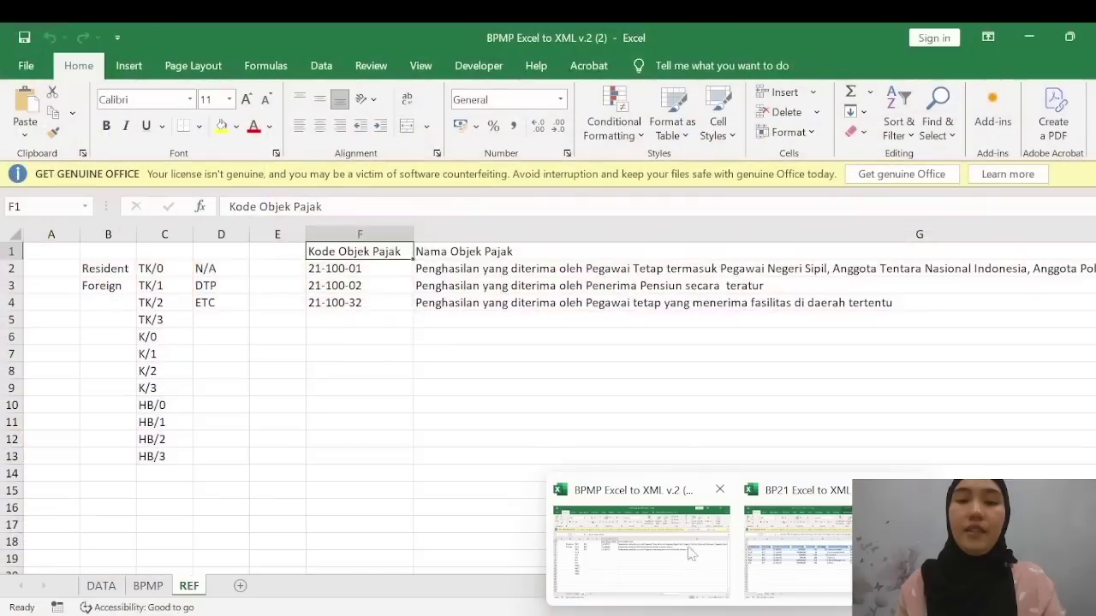
left_click(749, 560)
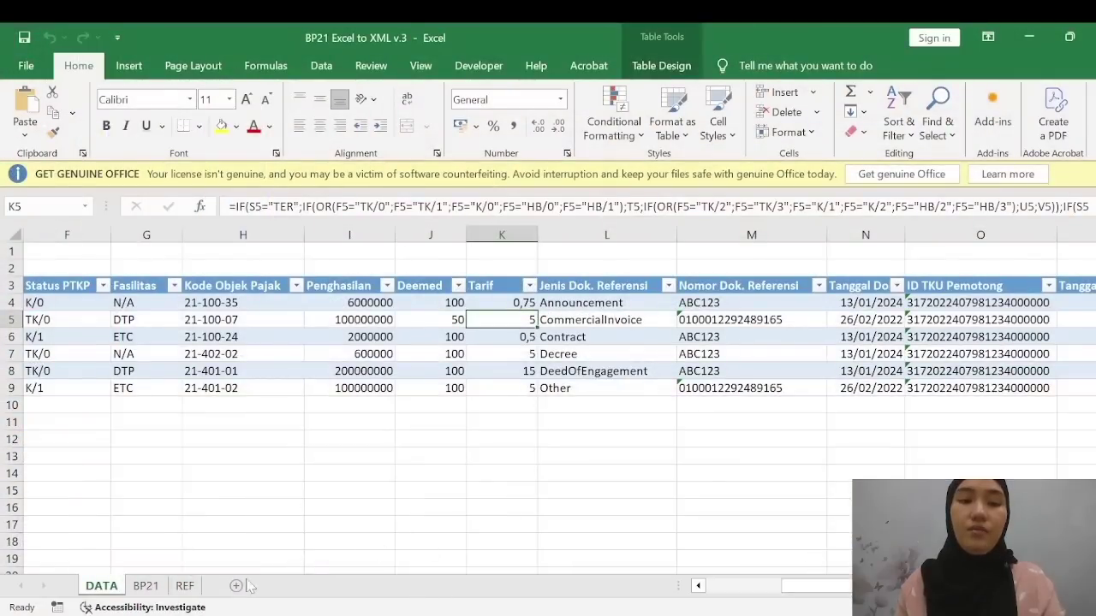
left_click(184, 587)
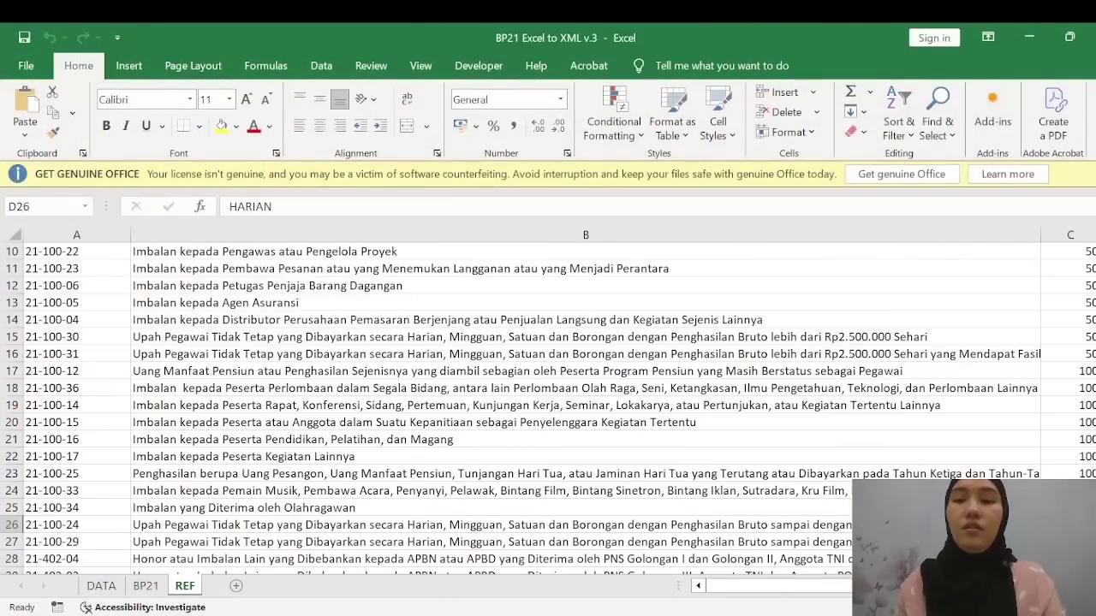
scroll(548, 411, "right", 2)
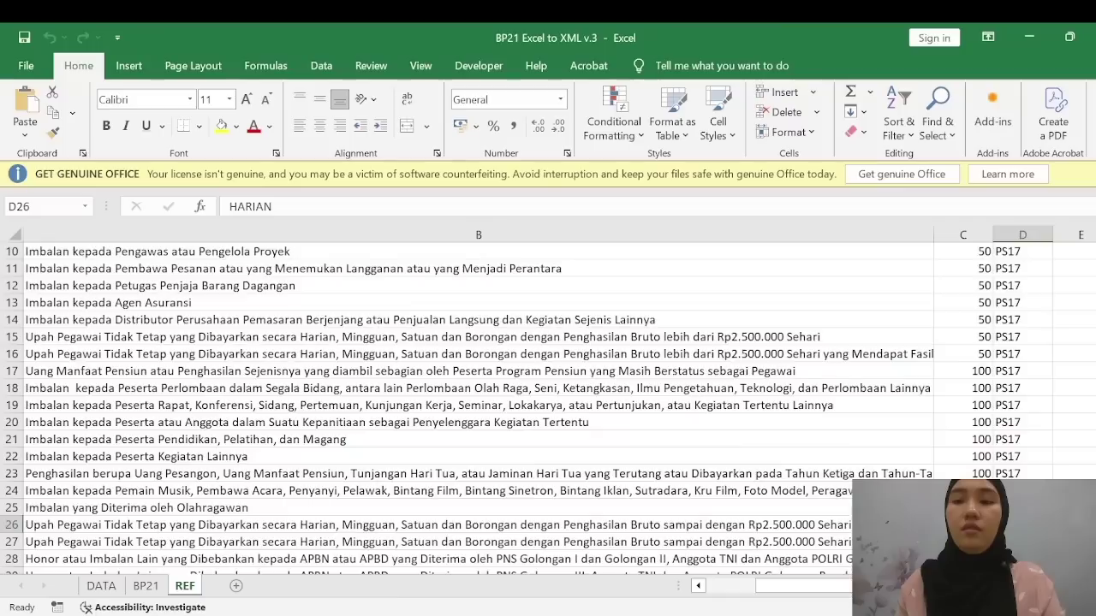
scroll(548, 411, "right", 5)
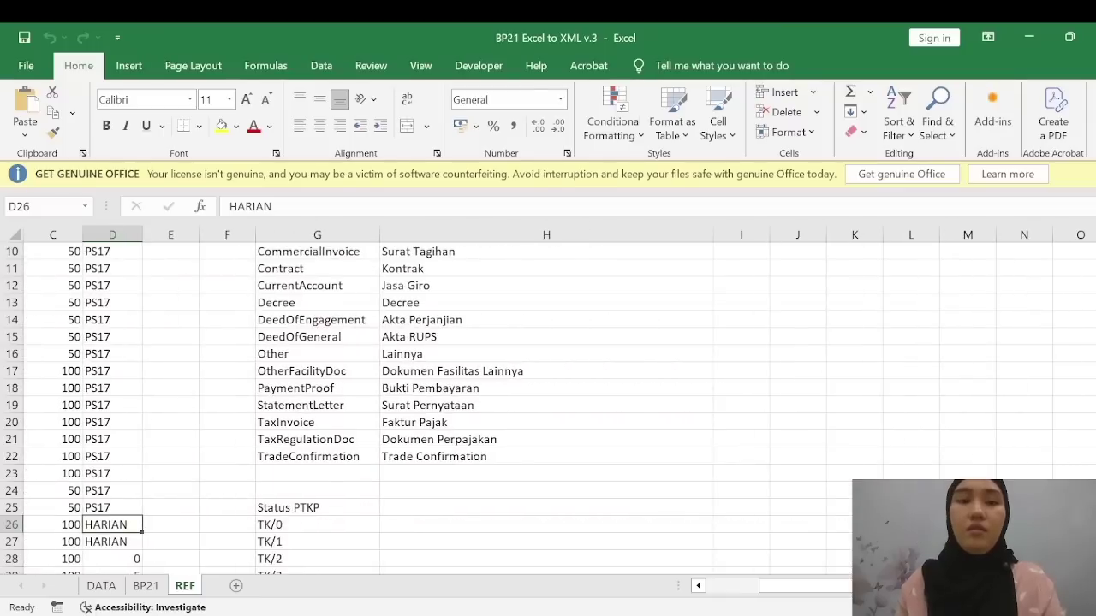
key("Up")
key("Up")
key("Up")
key("Up")
key("Up")
key("Up")
key("Up")
key("Up")
key("Up")
key("Up")
key("Up")
key("Up")
key("Up")
key("Up")
key("Up")
key("Up")
key("Up")
key("Up")
key("Up")
key("Up")
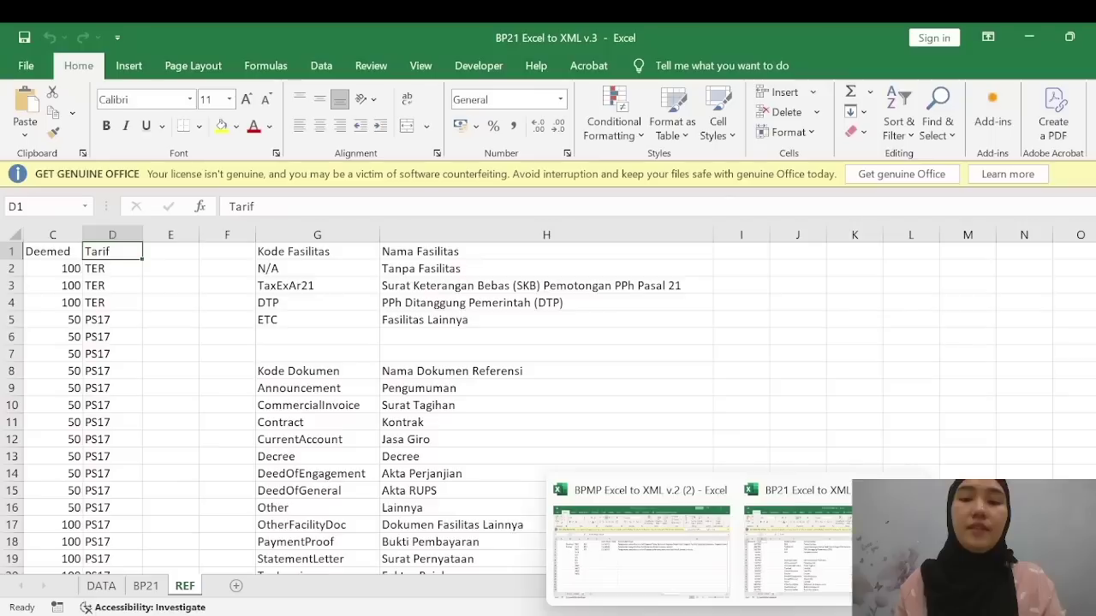
Return to the BPMP workbook, review the DATA sheet columns through Tgl Pemotongan and the TER rates, and show the XML export commands
left_click(655, 572)
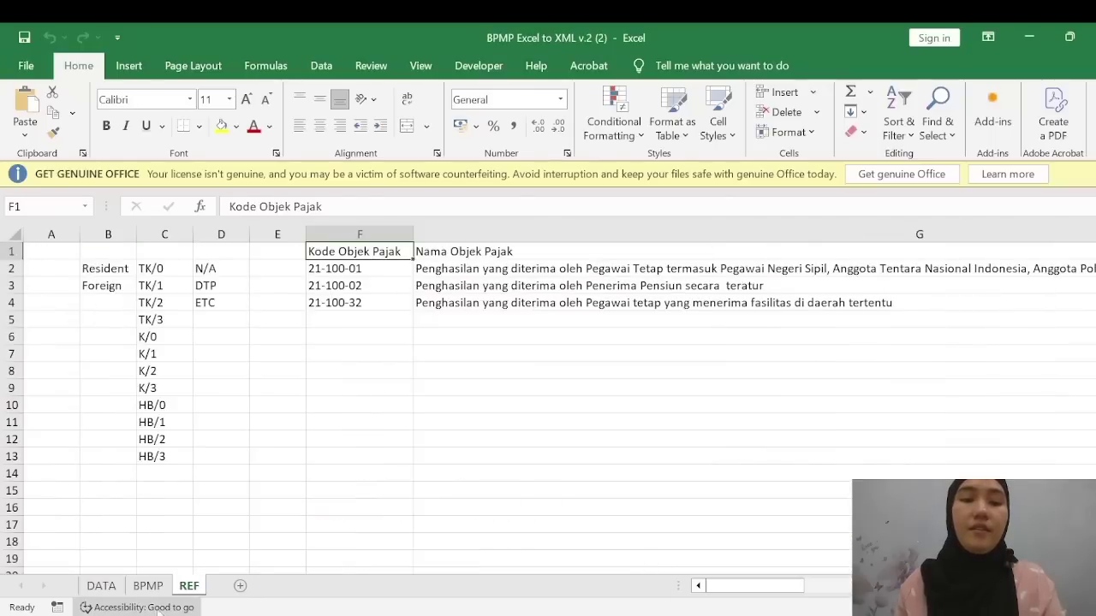
left_click(101, 586)
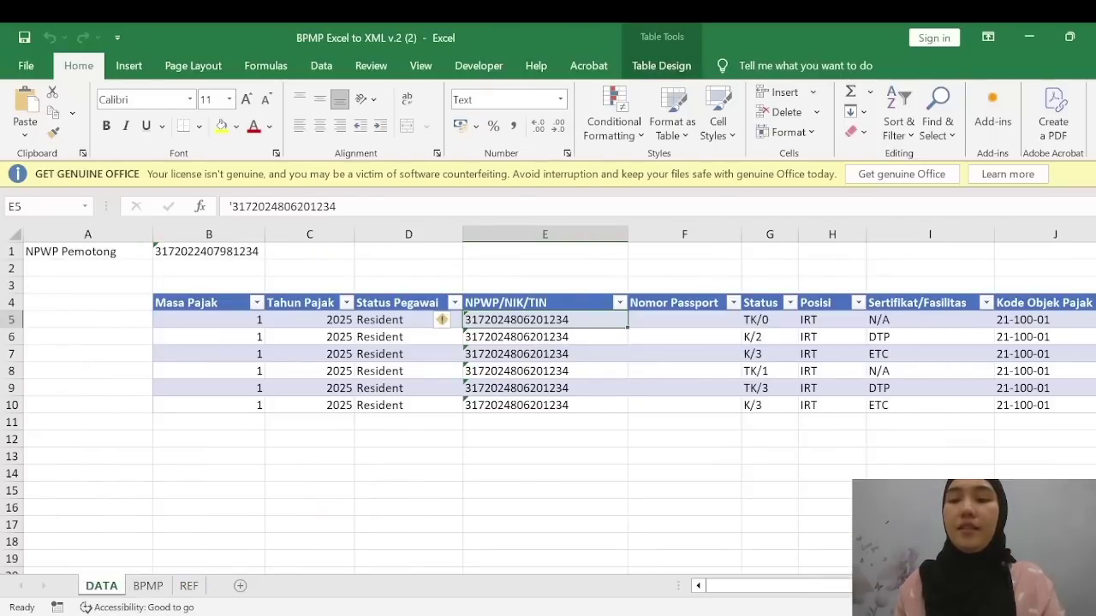
scroll(548, 360, "right", 1)
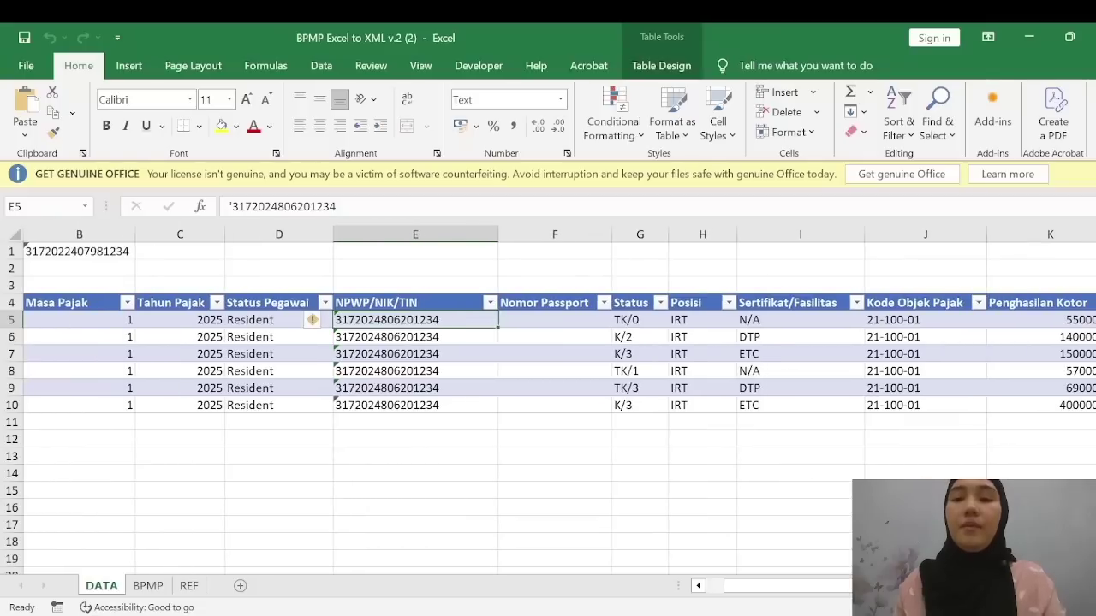
scroll(548, 359, "right", 1)
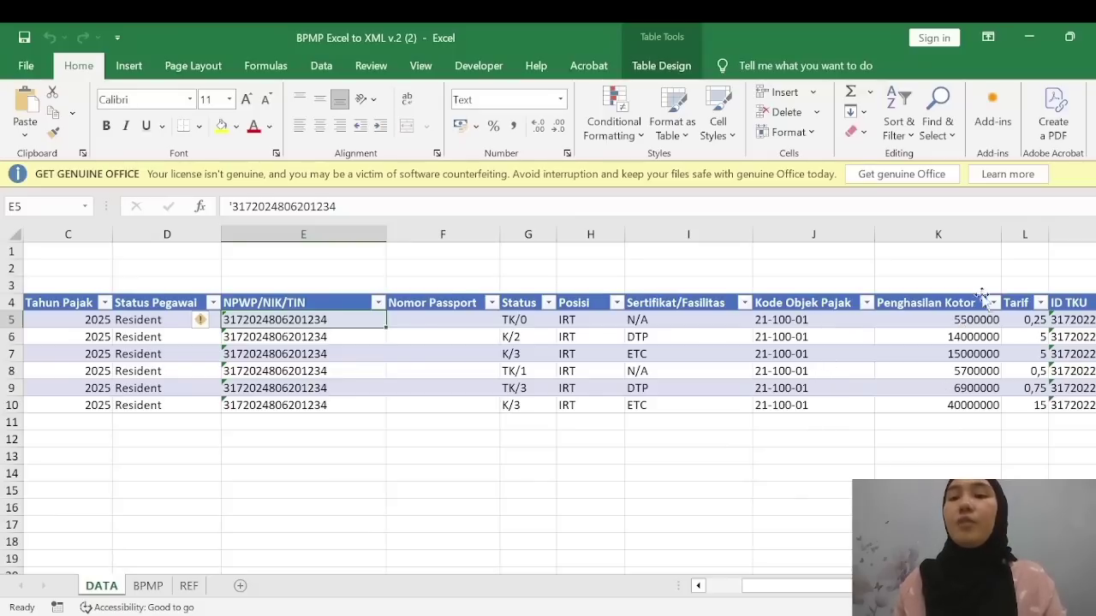
scroll(560, 410, "right", 1)
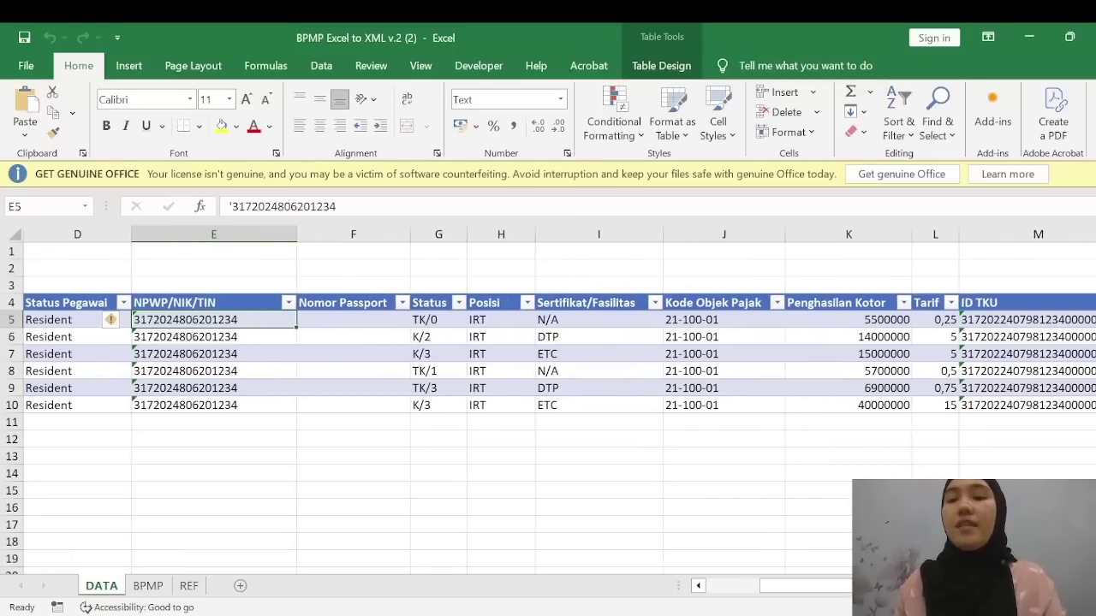
scroll(560, 409, "right", 1)
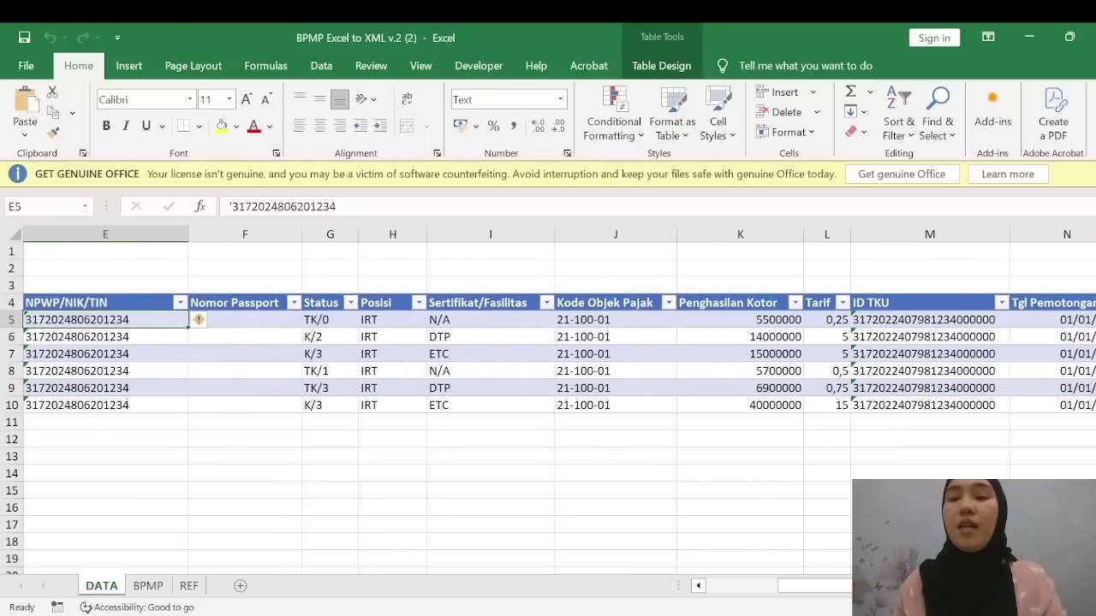
scroll(556, 399, "right", 2)
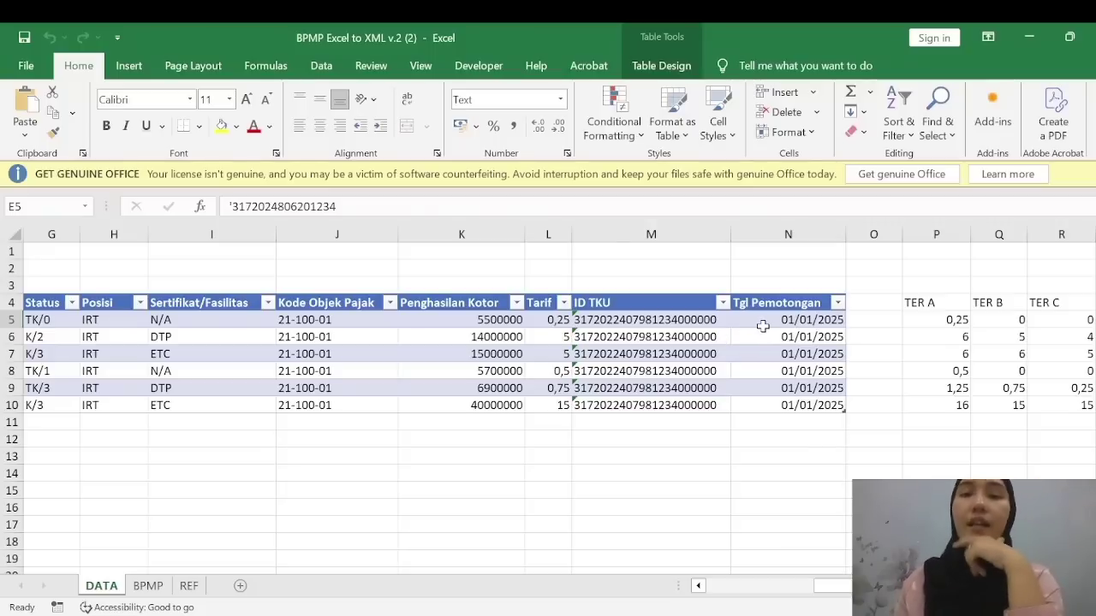
left_click(482, 69)
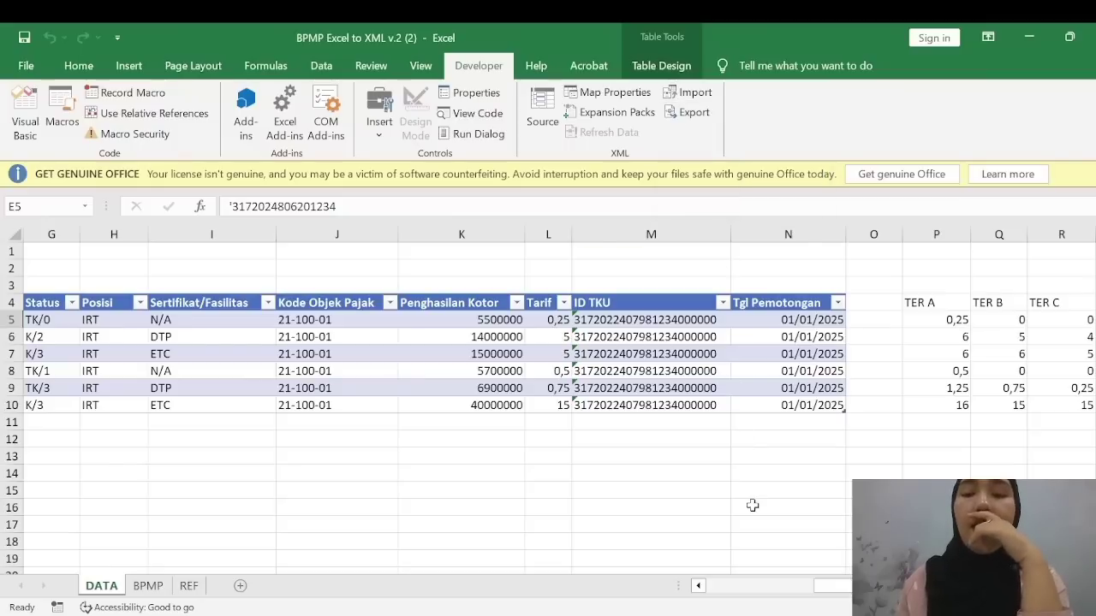
Switch to the BP21 workbook and view its DATA sheet from the NPWP Pemotong and Masa Pajak columns
mouse_move(743, 613)
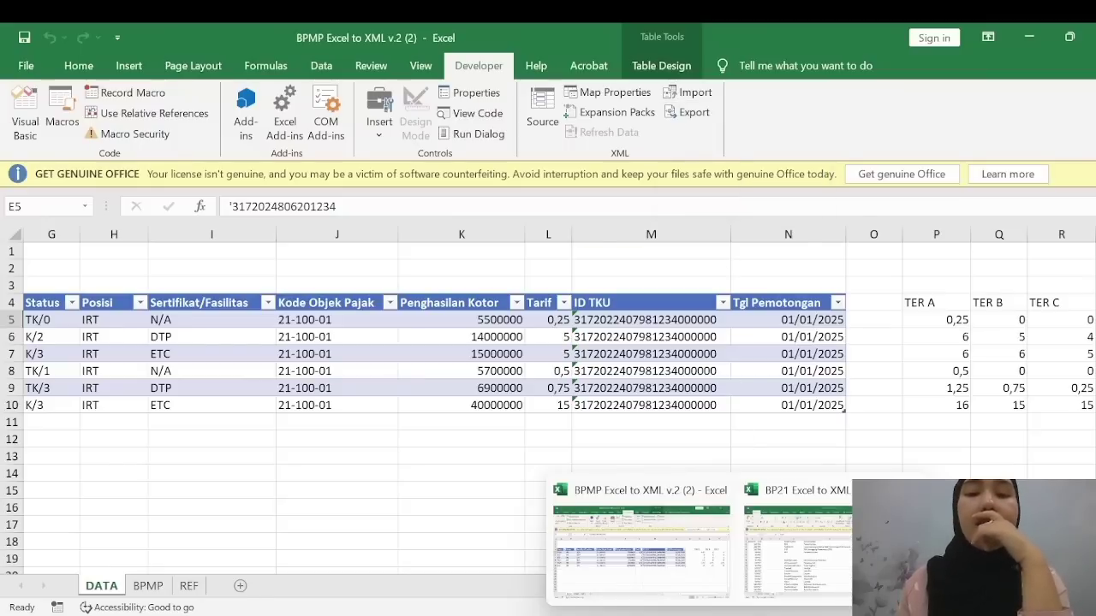
left_click(809, 541)
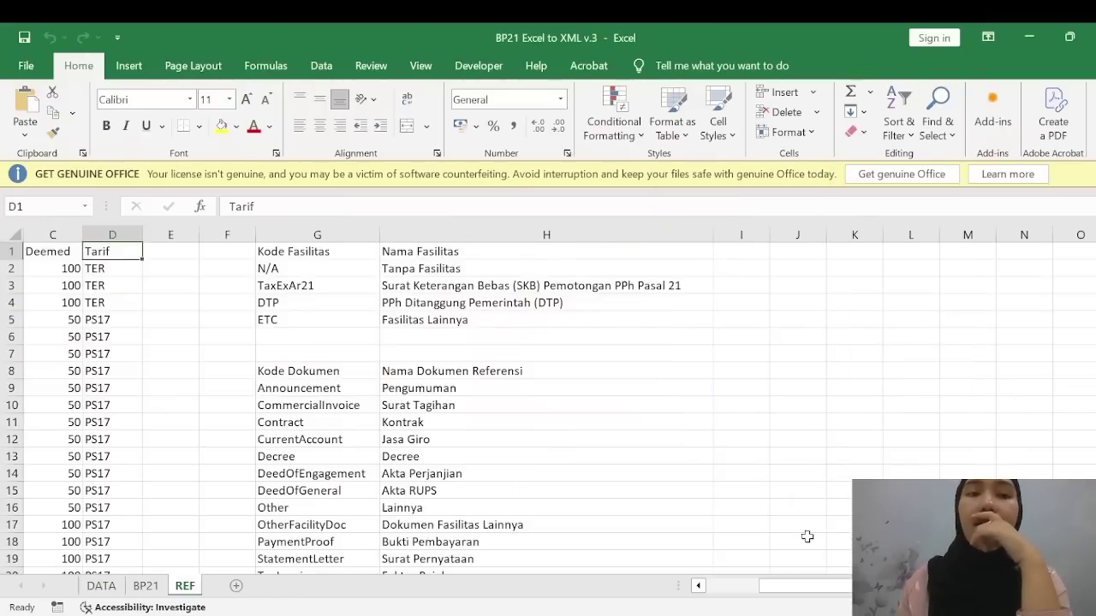
left_click(101, 585)
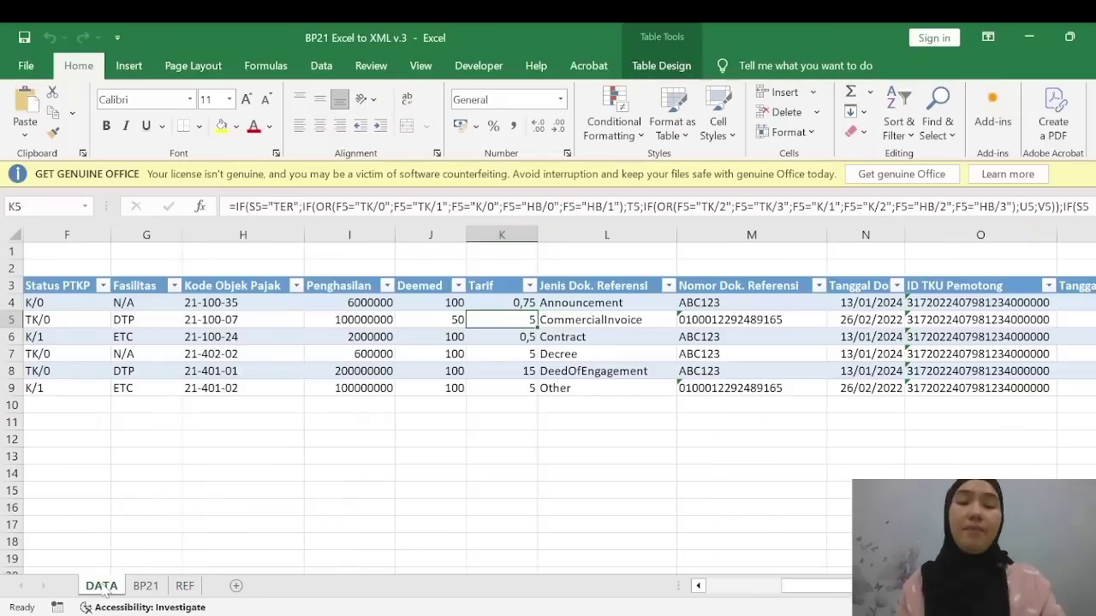
left_click(718, 587)
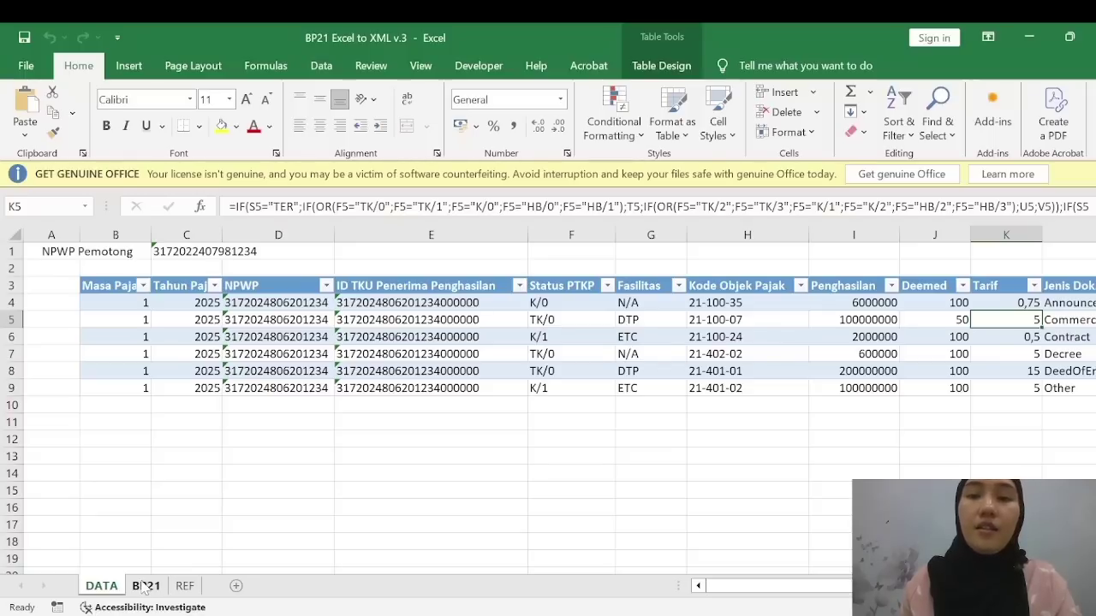
Examine the filling instructions on the BP21 sheet and the facility, document and tax object codes on the REF sheet
left_click(145, 588)
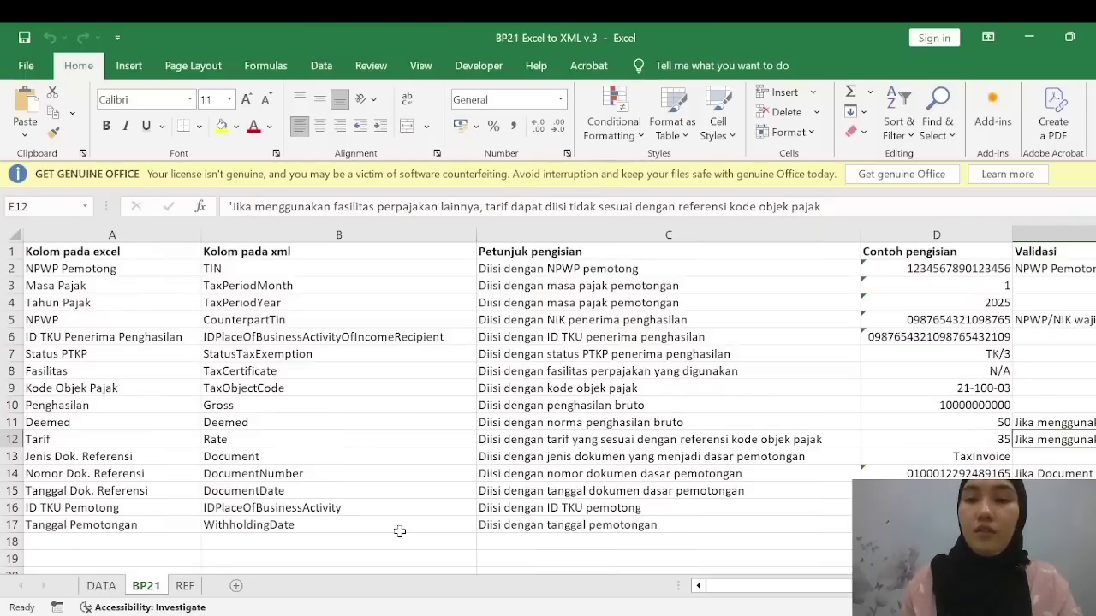
scroll(423, 532, "down", 1)
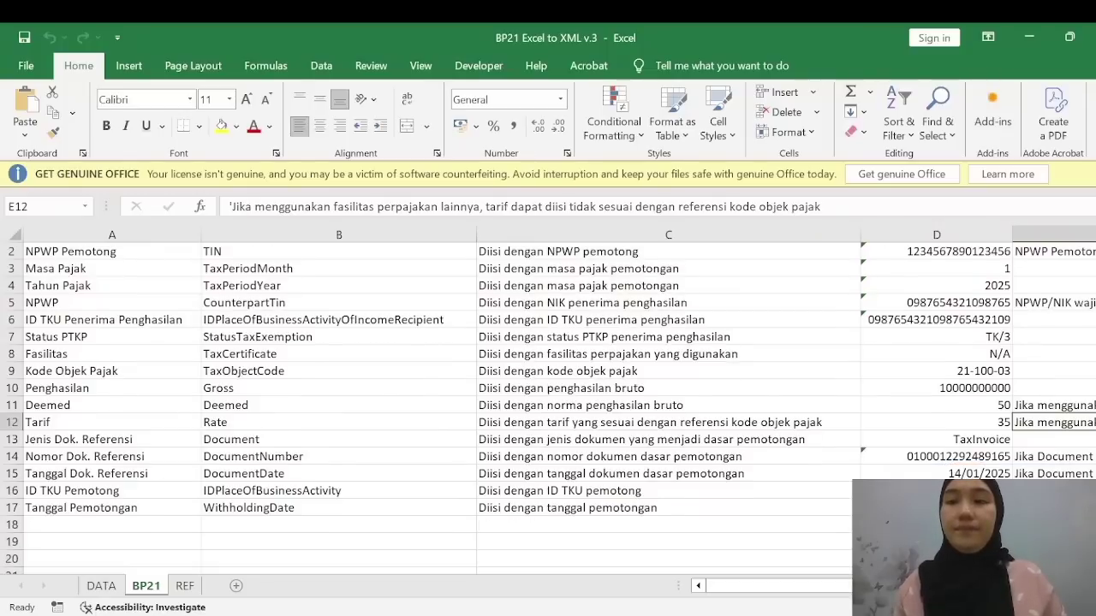
left_click(184, 589)
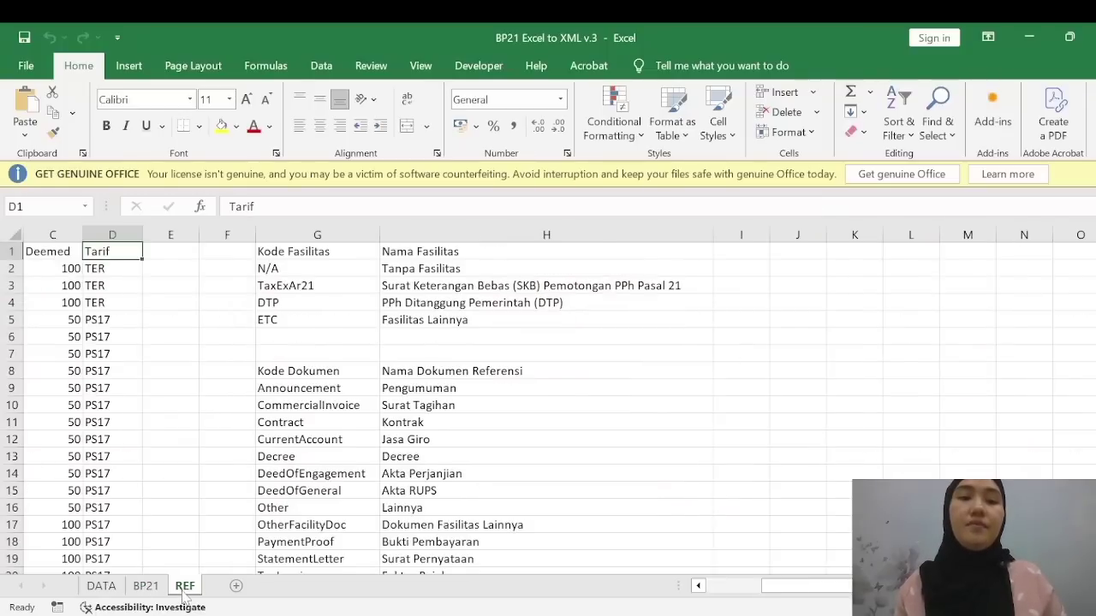
left_click_drag(800, 586, 685, 600)
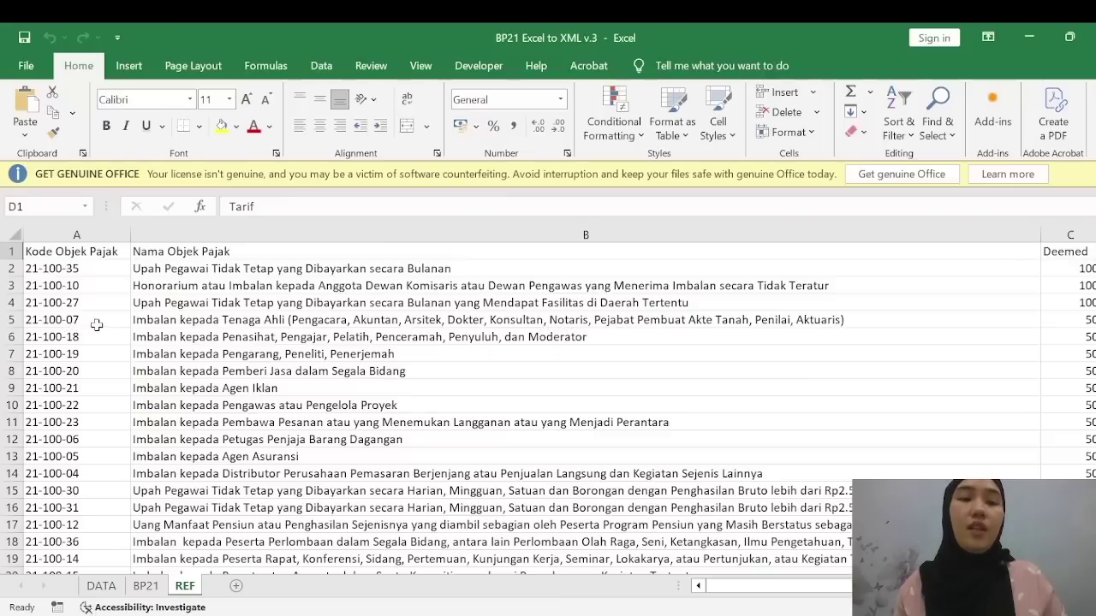
Inspect the Deemed formula on the DATA sheet and look up the Tenaga Ahli tax object 21-100-07 on the REF sheet
left_click(101, 591)
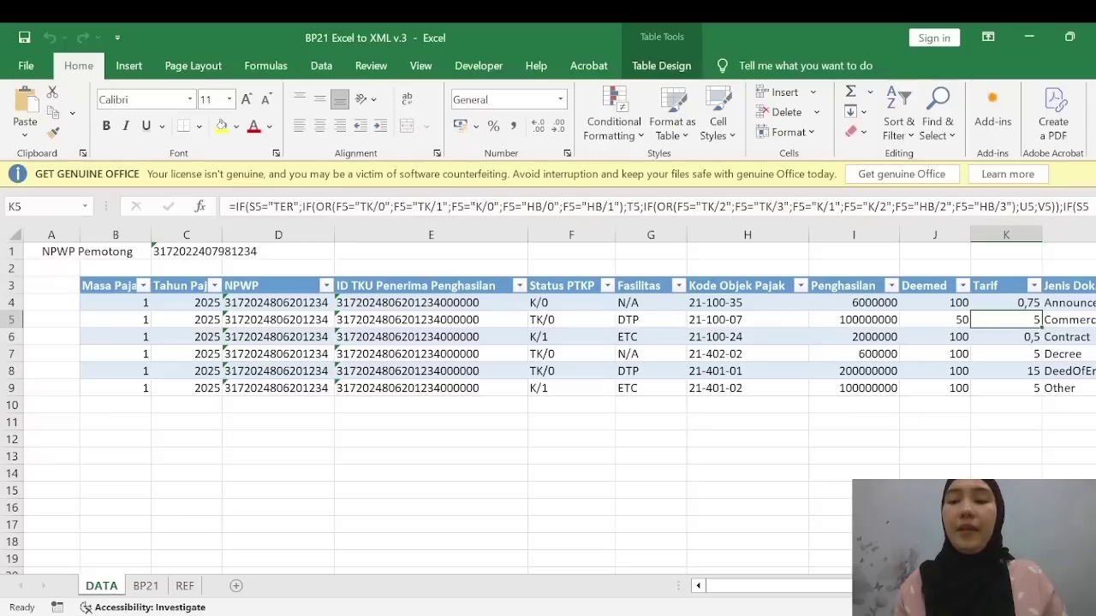
scroll(557, 385, "right", 3)
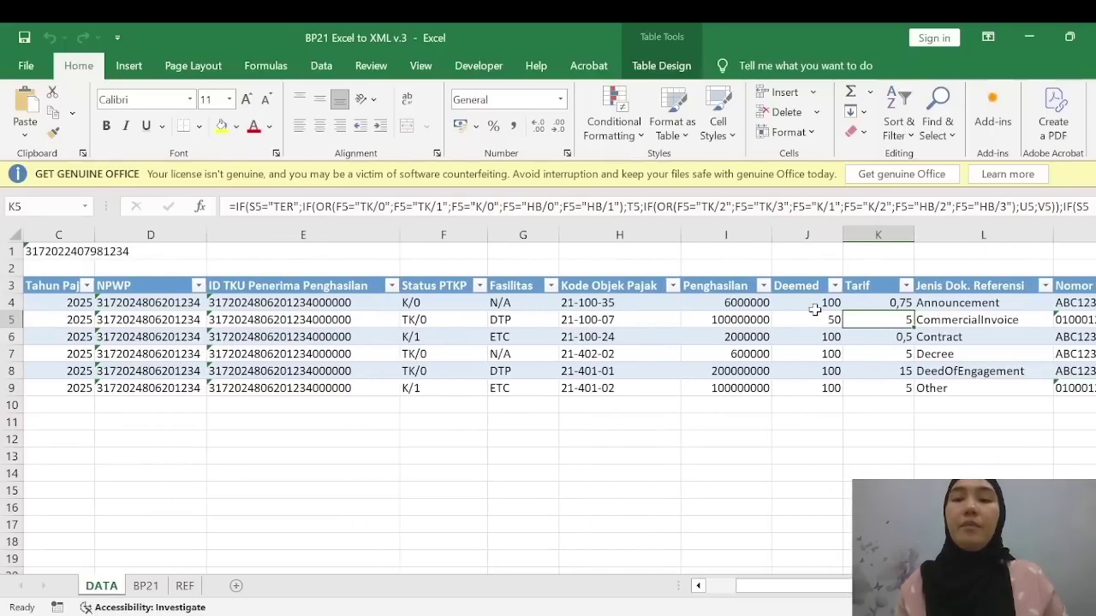
left_click(814, 308)
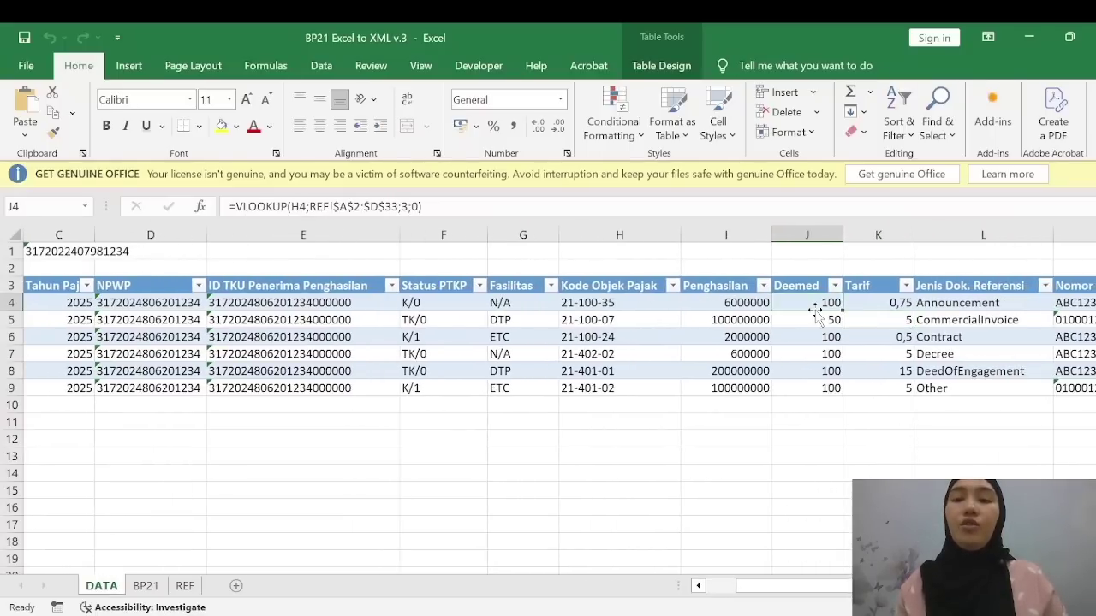
left_click(147, 589)
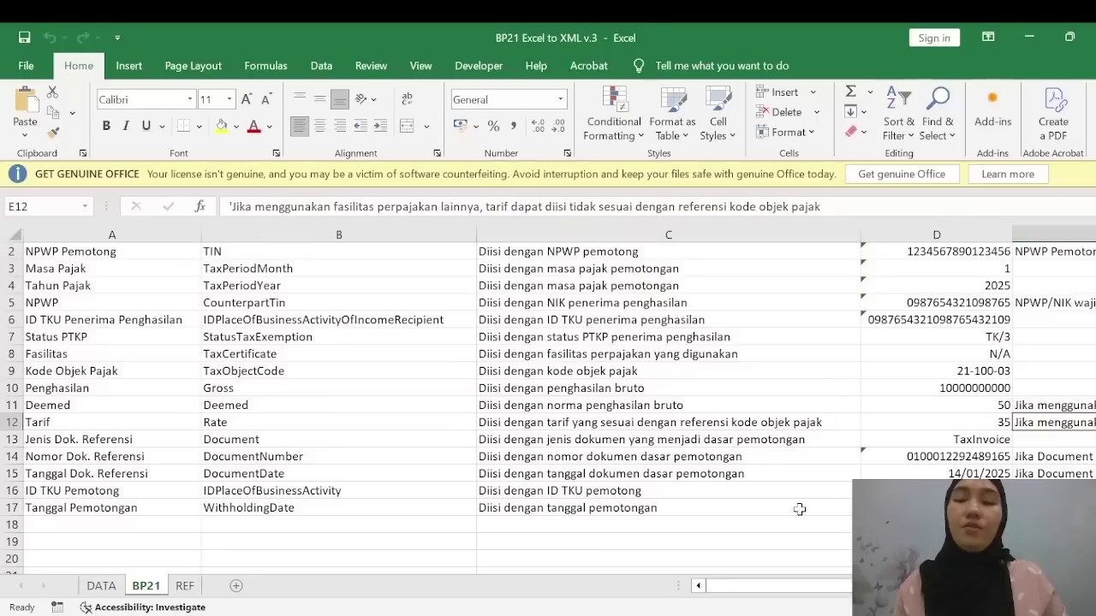
left_click(185, 587)
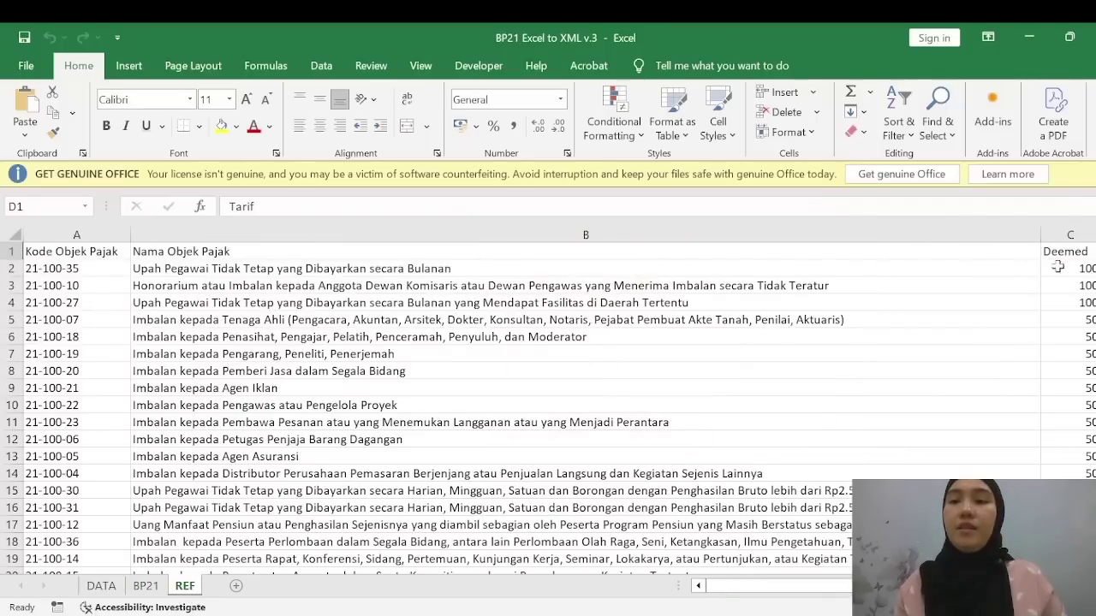
left_click(165, 337)
left_click(180, 321)
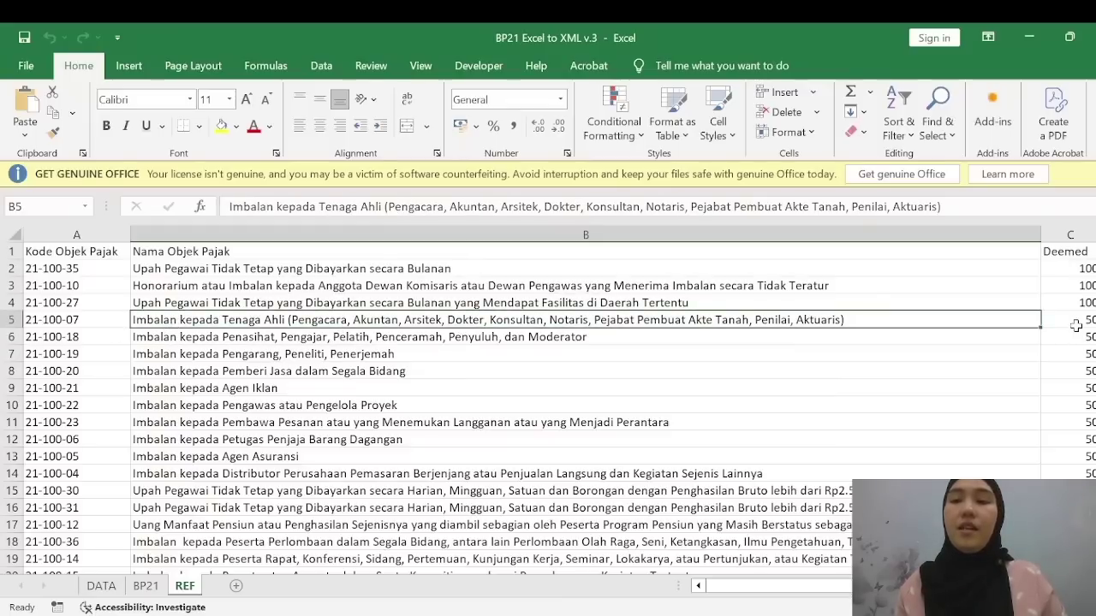
Inspect the Tarif formula in the first DATA row and check the tariff types and document codes on the REF sheet
left_click(100, 587)
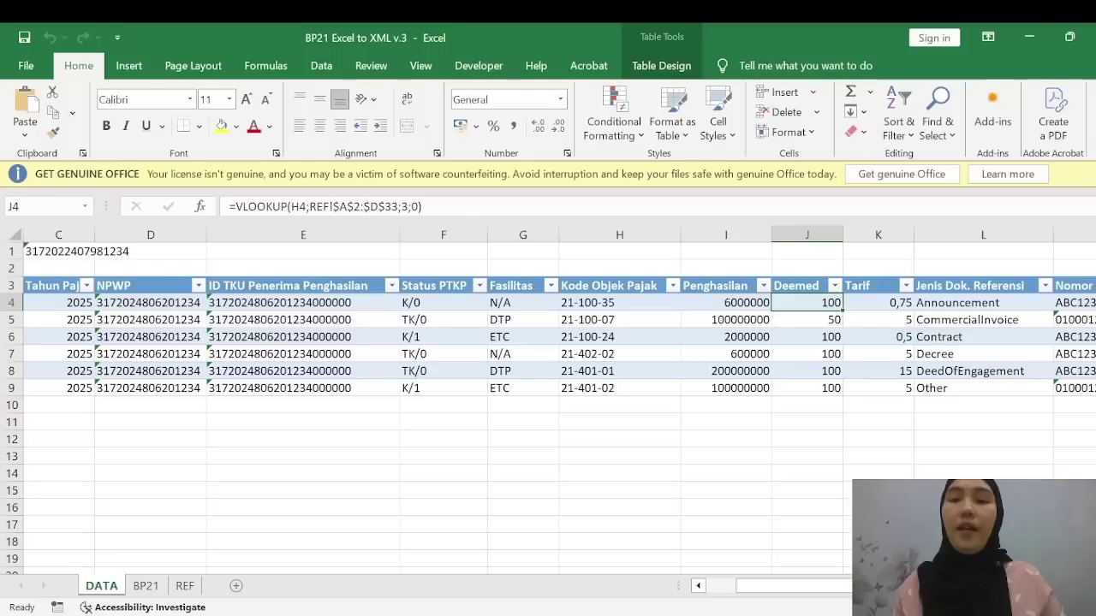
left_click(887, 307)
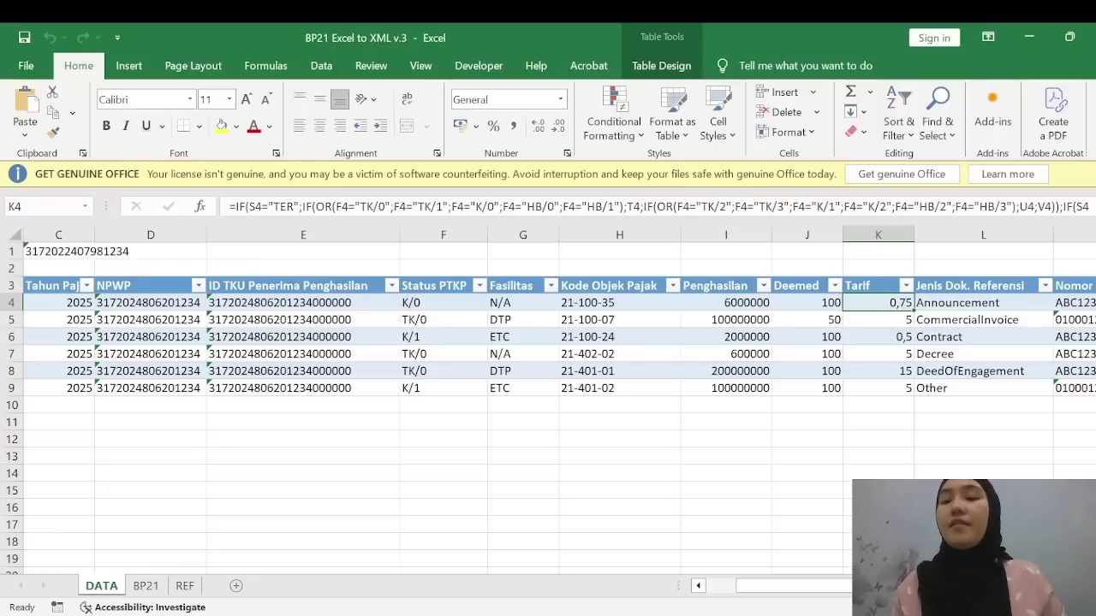
scroll(557, 411, "right", 1)
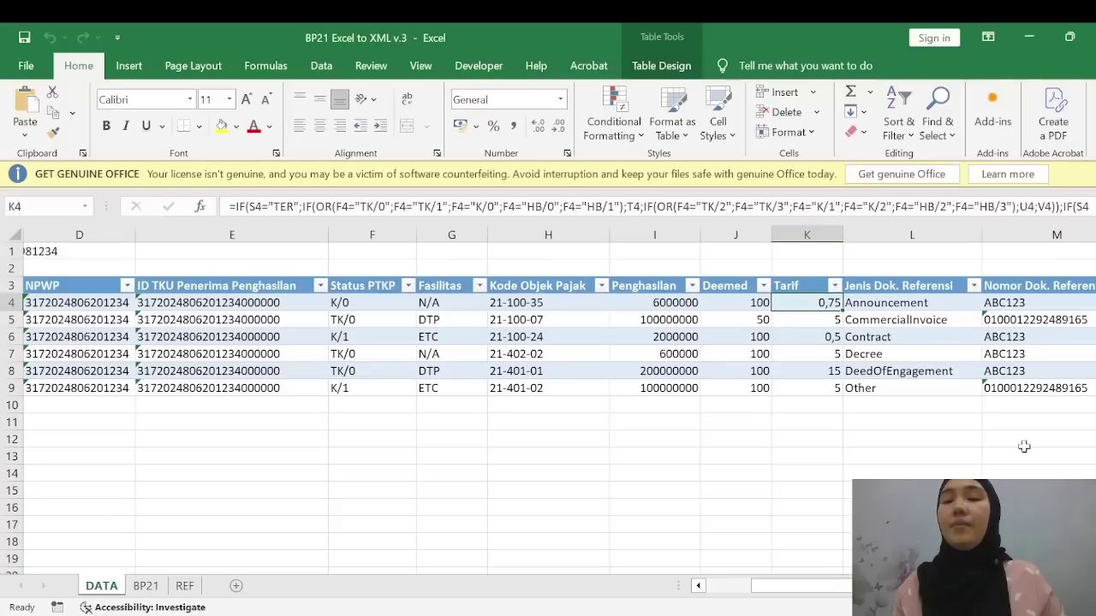
left_click(191, 593)
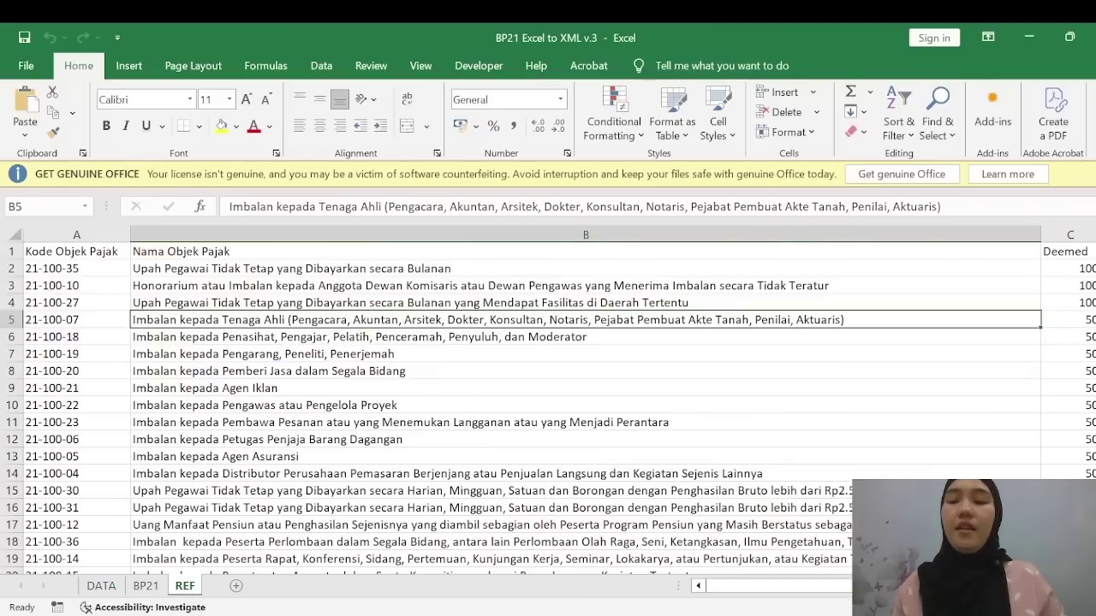
scroll(557, 411, "right", 3)
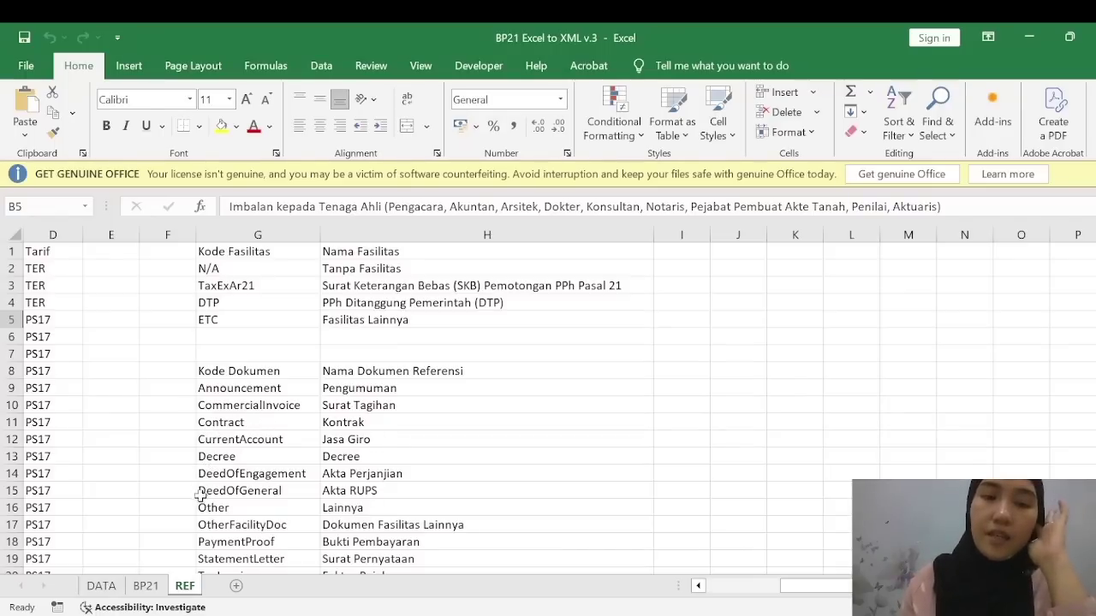
Review the remaining DATA sheet columns through Tanggal Pemotongan, including the document date in N4, and show the XML export commands
left_click(101, 586)
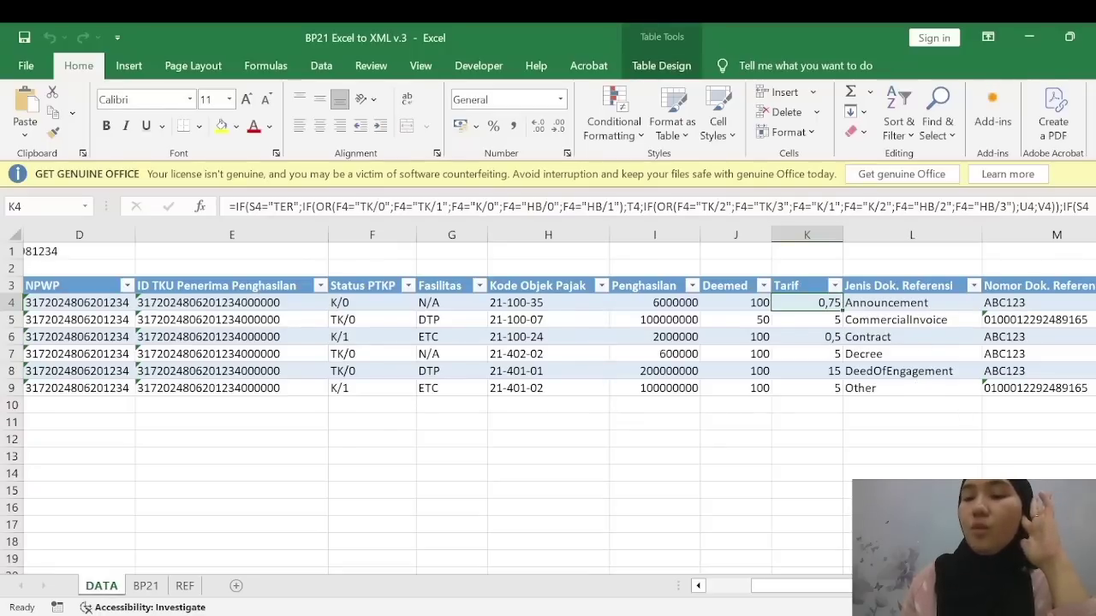
scroll(548, 385, "right", 1)
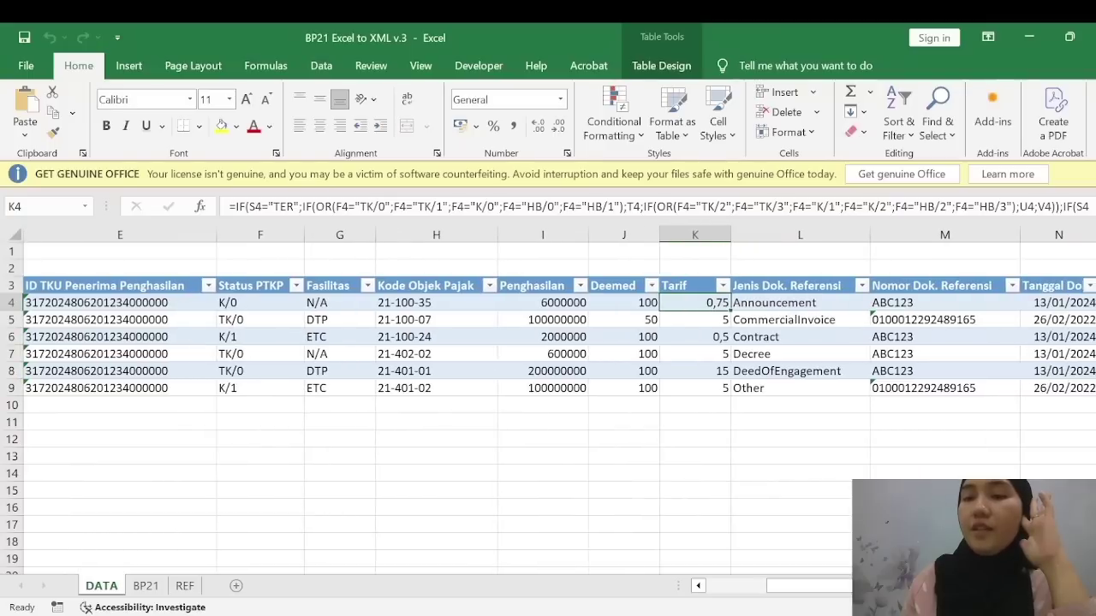
scroll(548, 385, "right", 1)
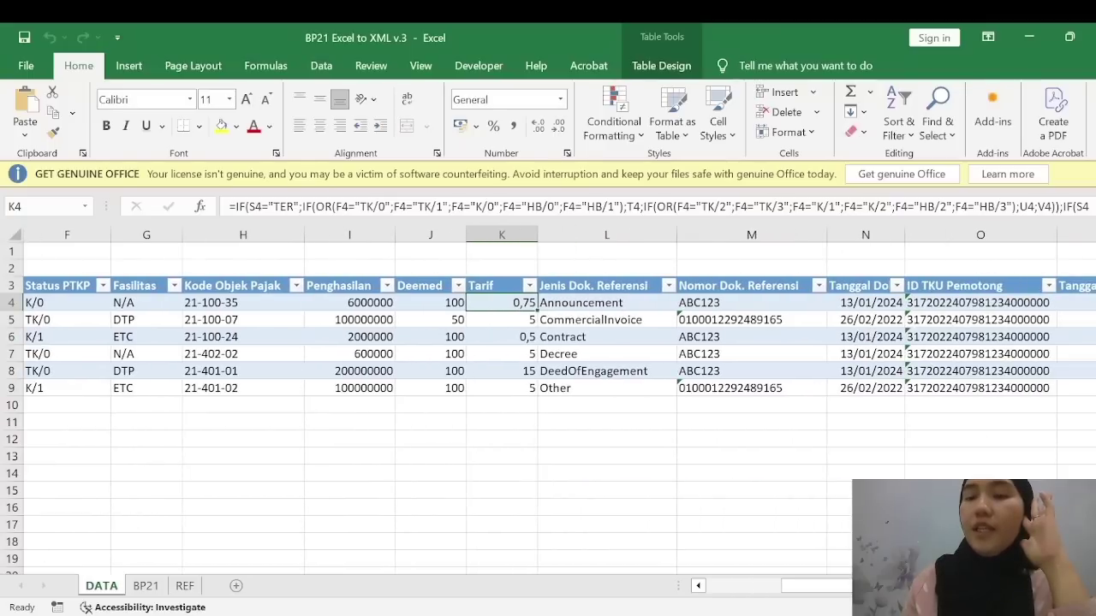
left_click(862, 303)
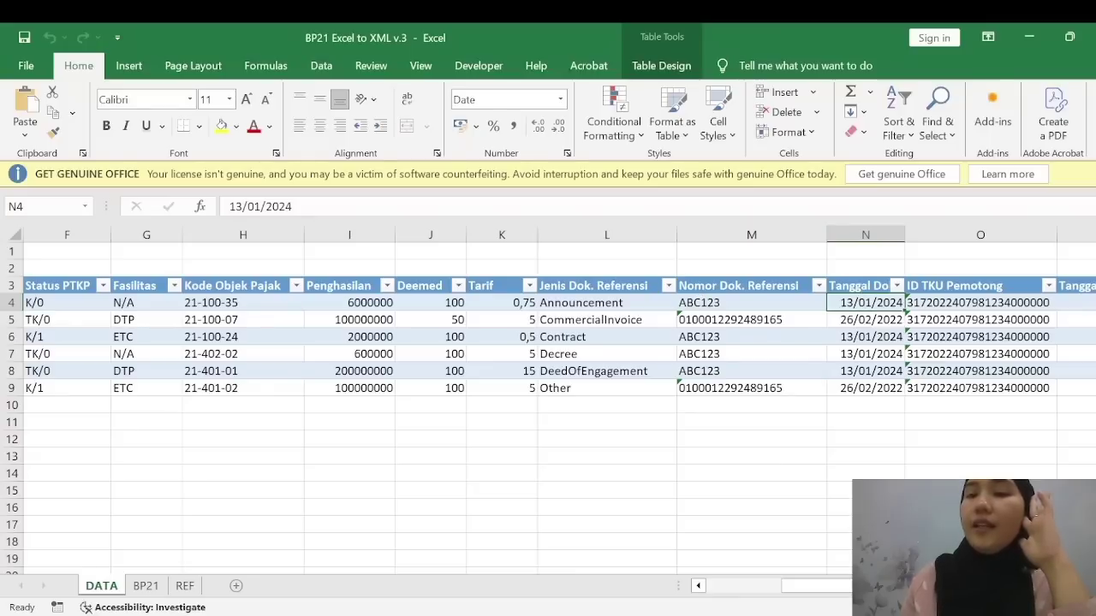
scroll(552, 411, "right", 2)
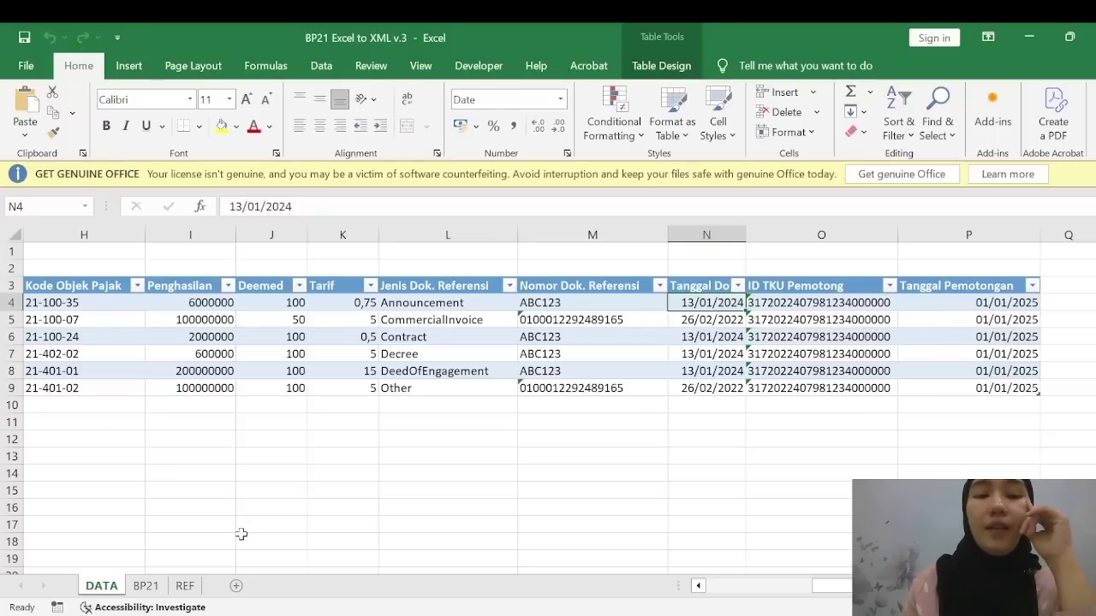
left_click(492, 68)
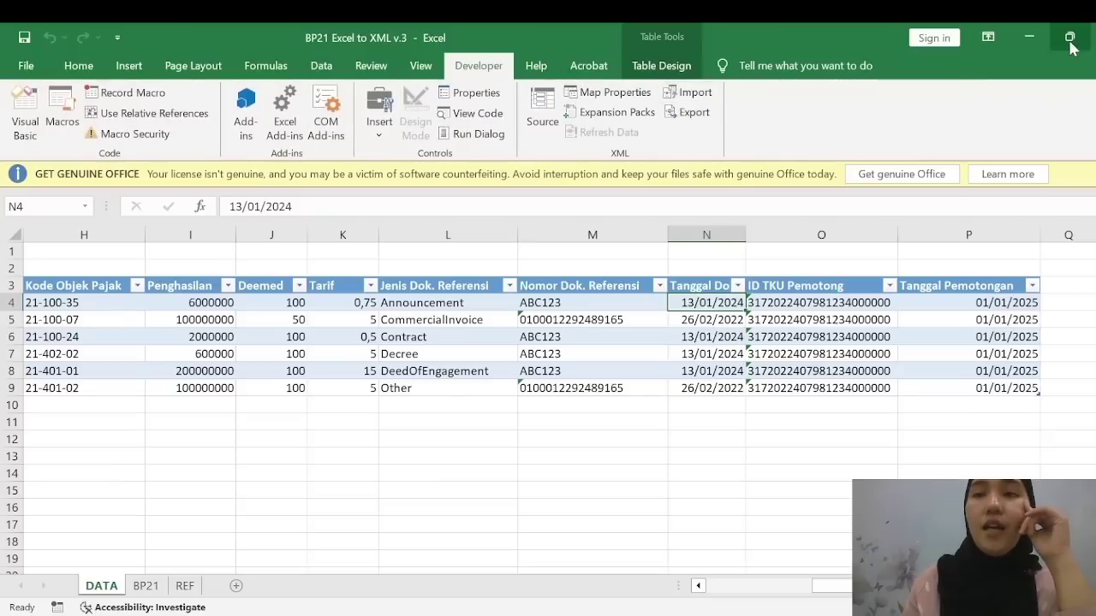
Switch to the Coretax portal in the browser and open the eBupot page Bukti Pemotongan Bulanan Pegawai Tetap
left_click(1030, 41)
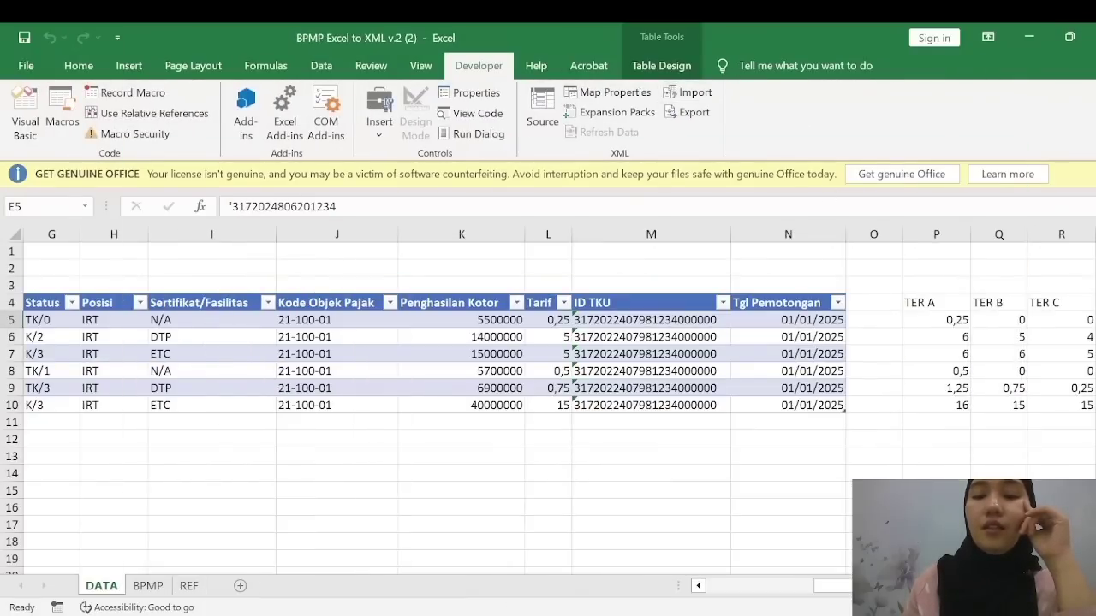
key("alt+Tab")
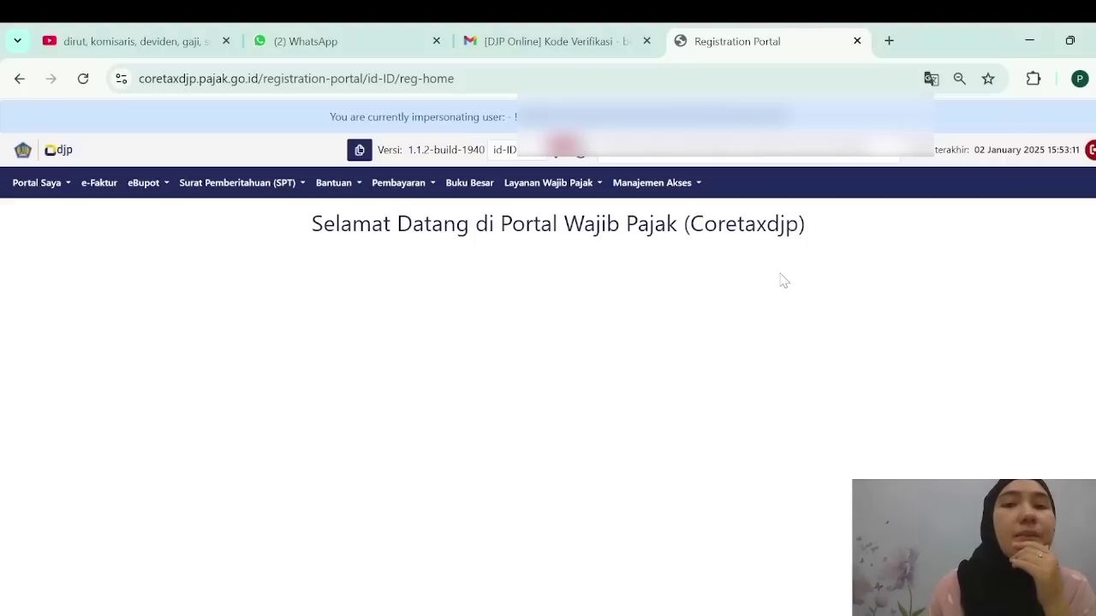
left_click(144, 190)
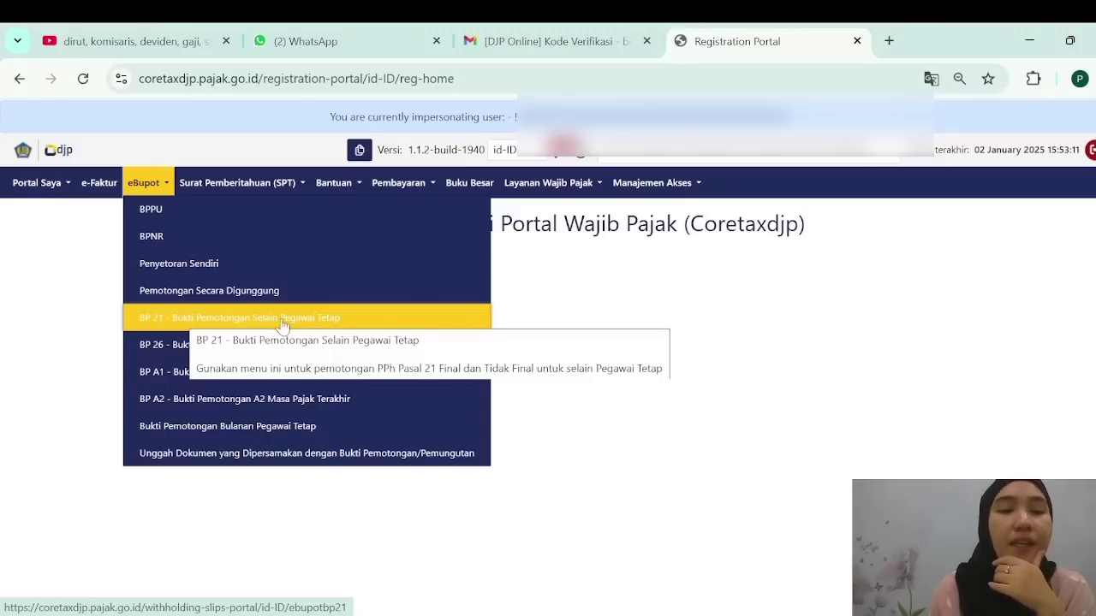
left_click(267, 428)
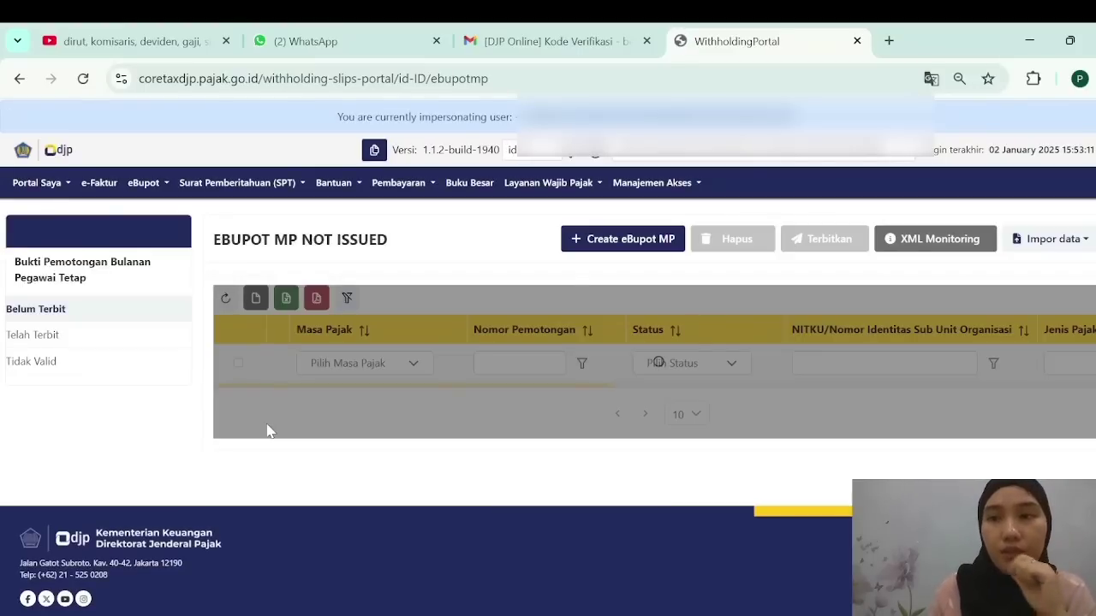
Show the XML file selection for importing eBupot MP data and dismiss it without choosing a file
left_click(1062, 249)
left_click(1030, 269)
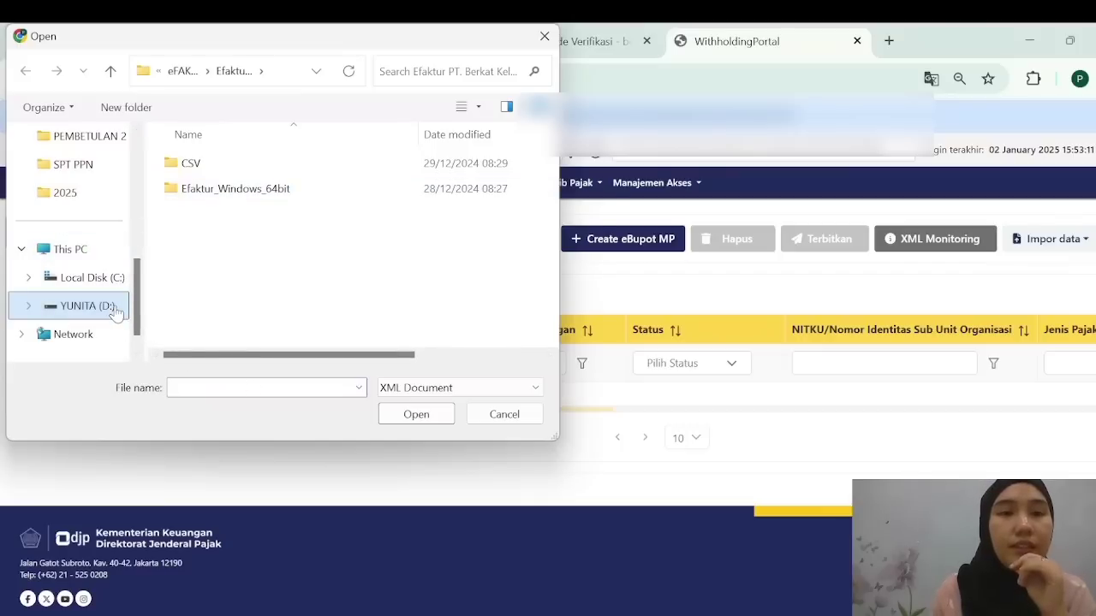
key("Escape")
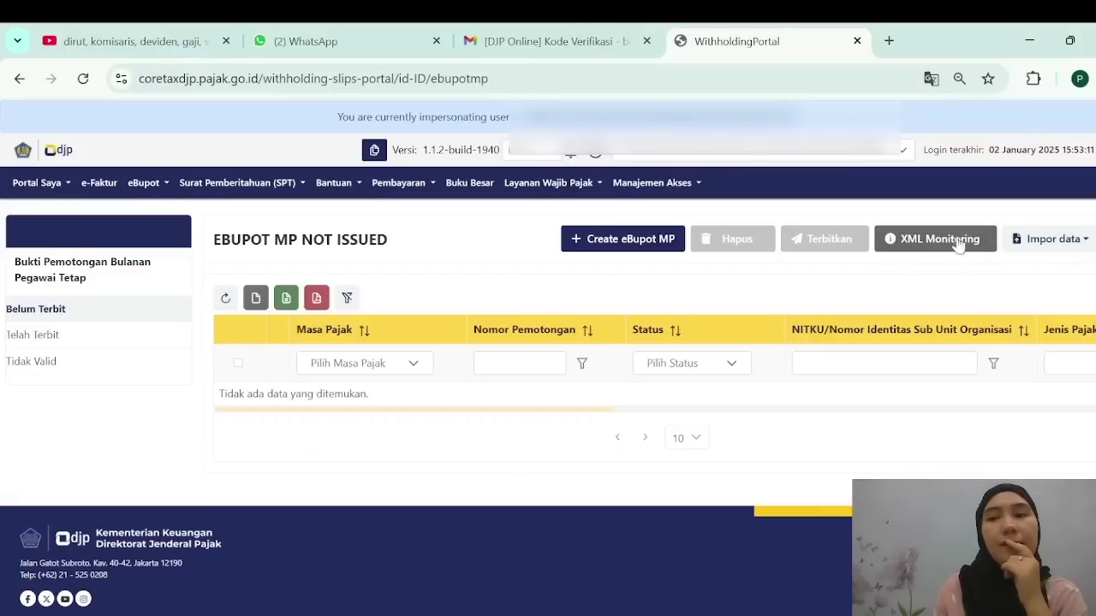
Check the XML Monitoring list and the message detail of the upload that failed validation, and close both
left_click(890, 238)
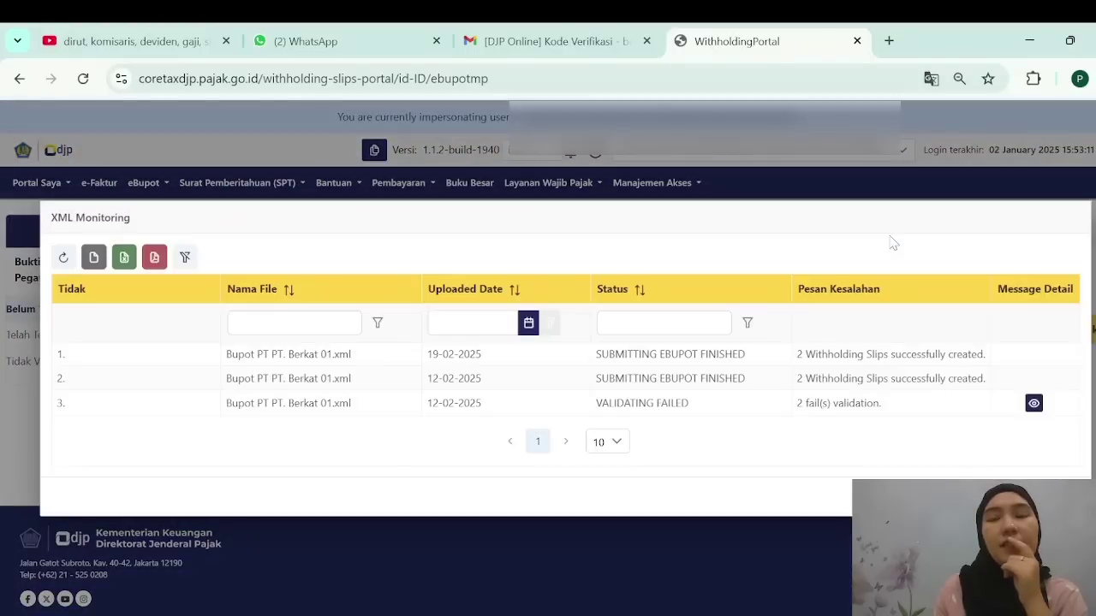
left_click(1034, 404)
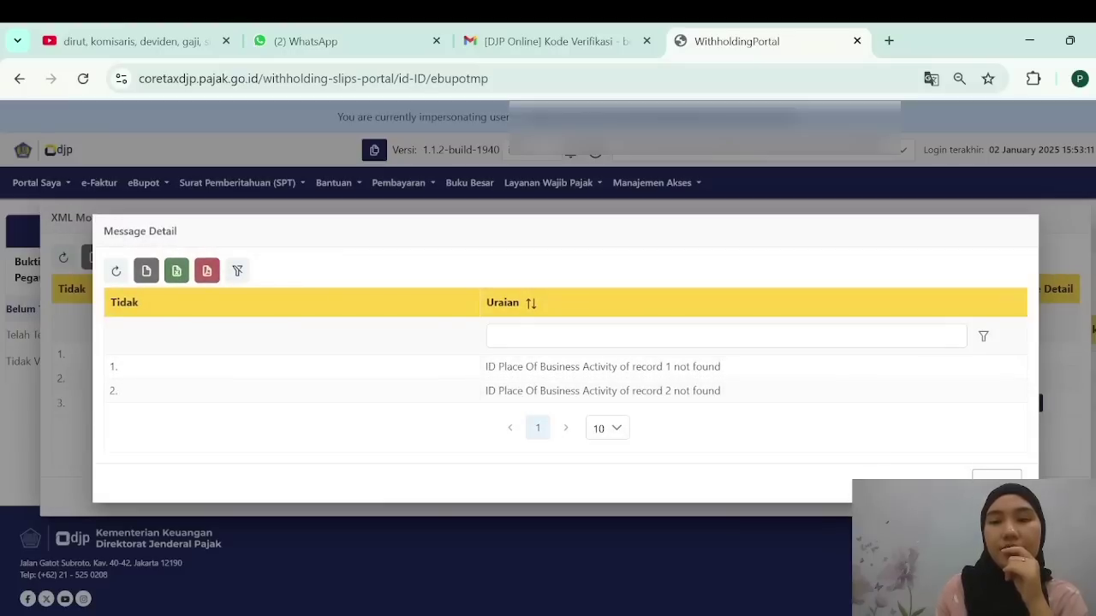
key("Escape")
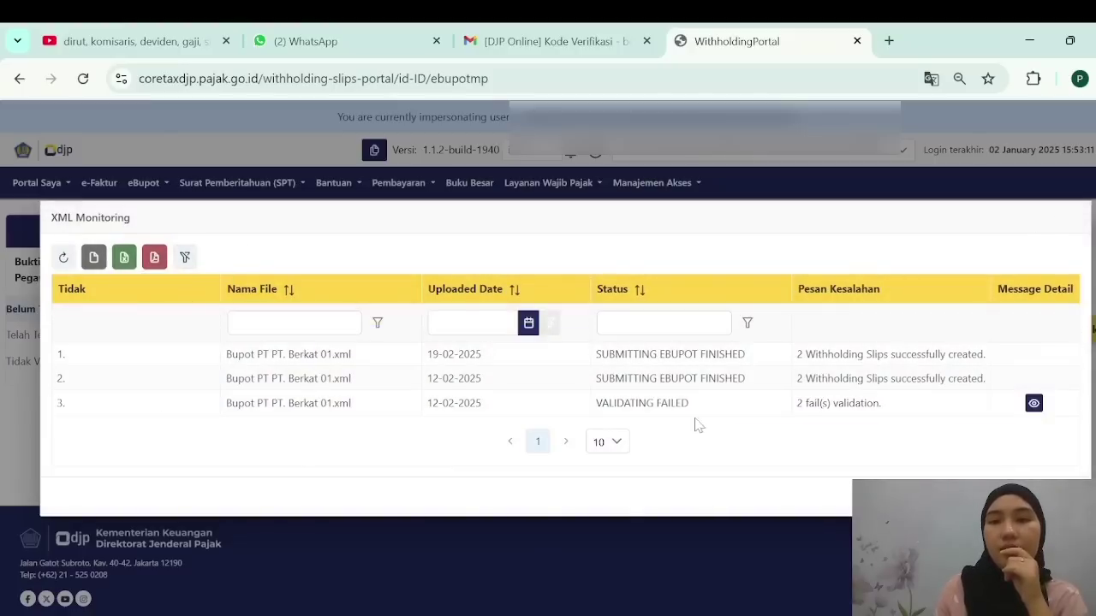
key("Escape")
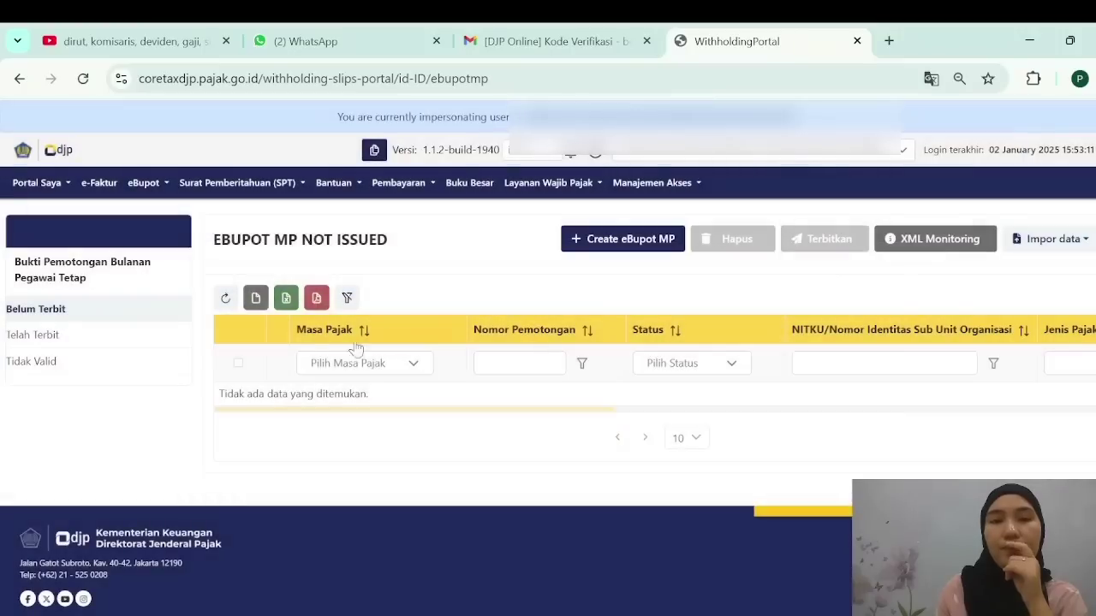
Refresh the list of unissued eBupot MP slips and select both Januari 2025 slips
left_click(224, 298)
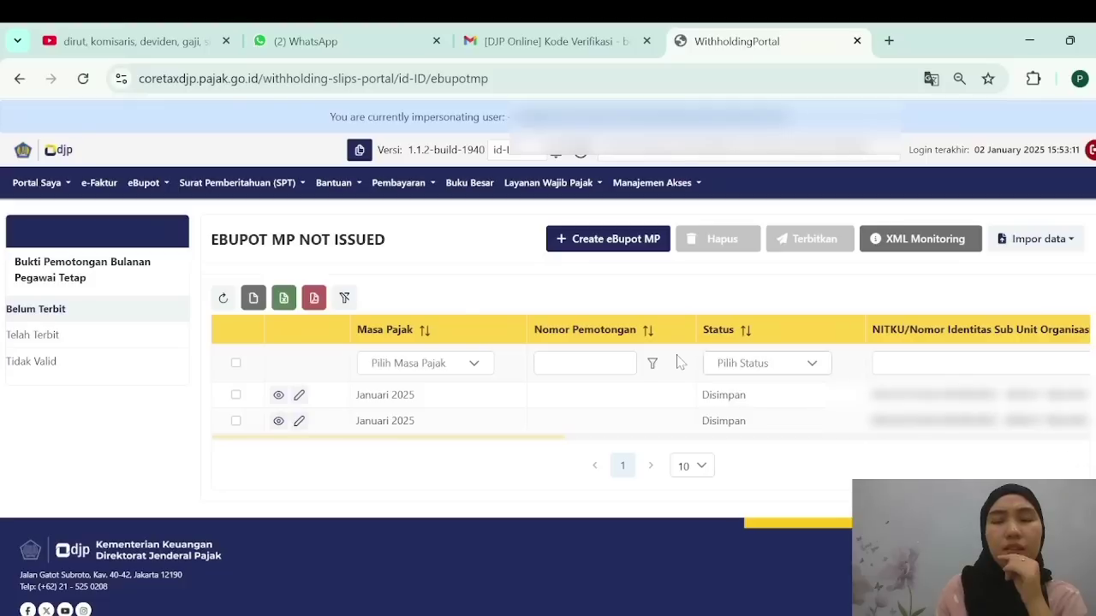
left_click(237, 395)
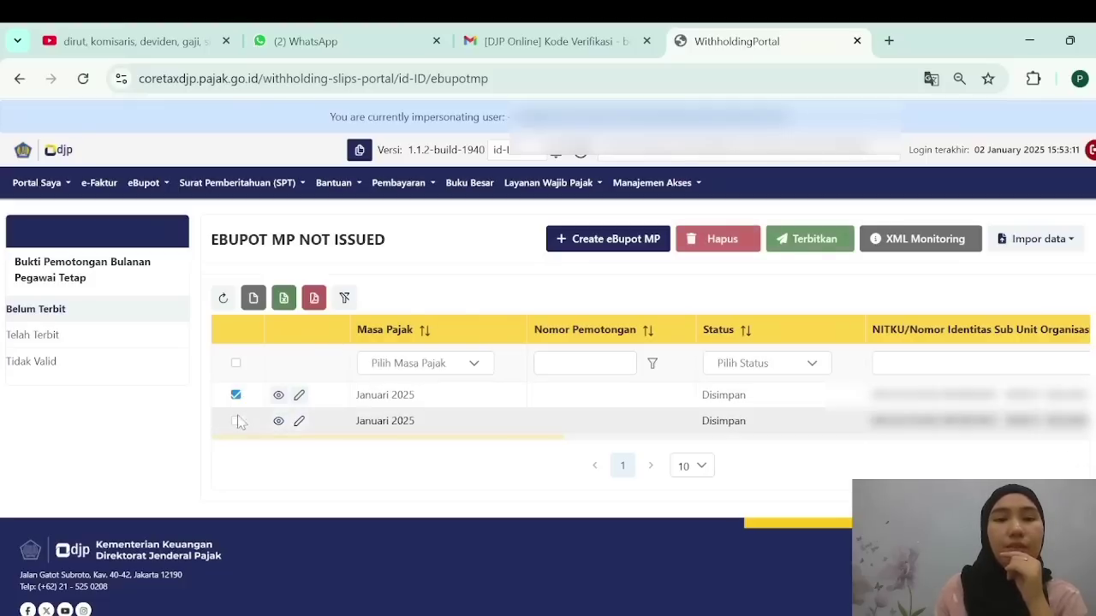
left_click(236, 421)
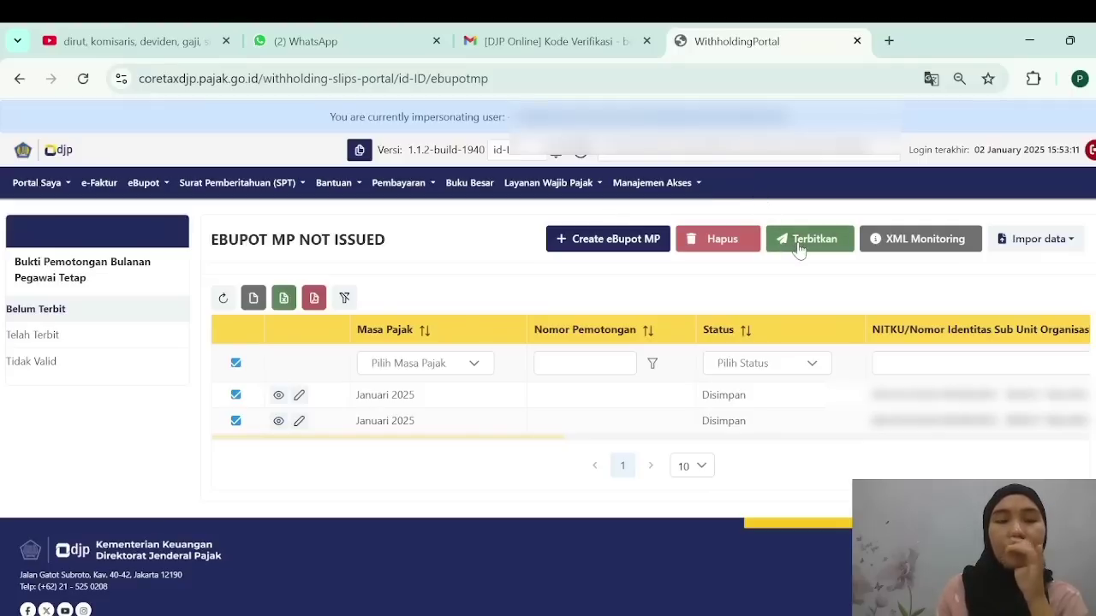
Look over the eBupot slip types and open the Surat Pemberitahuan (SPT) page with the unsubmitted return drafts
left_click(250, 196)
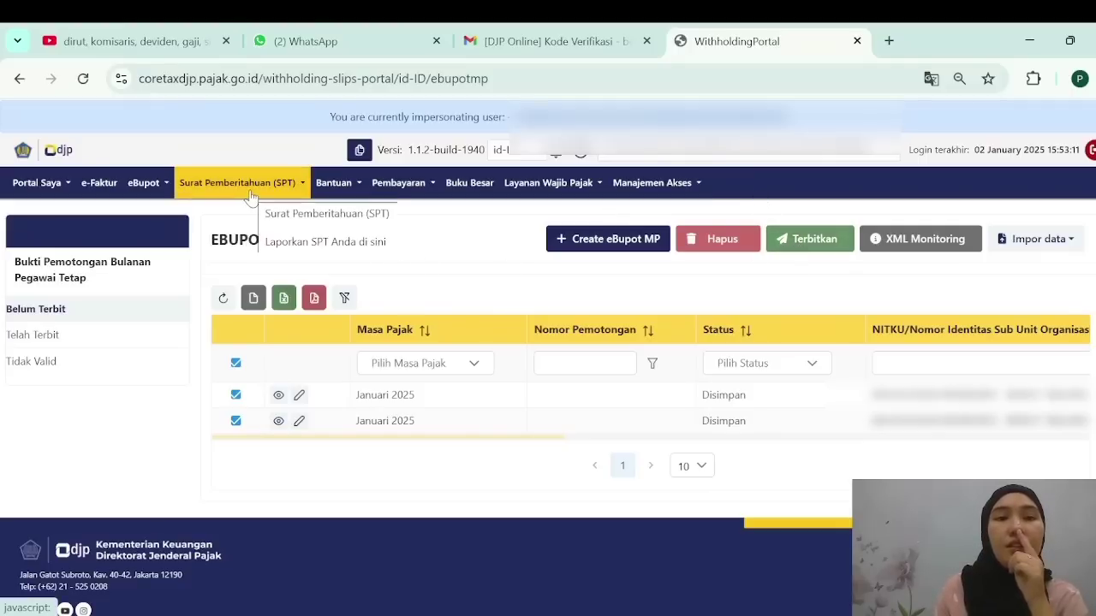
left_click(148, 187)
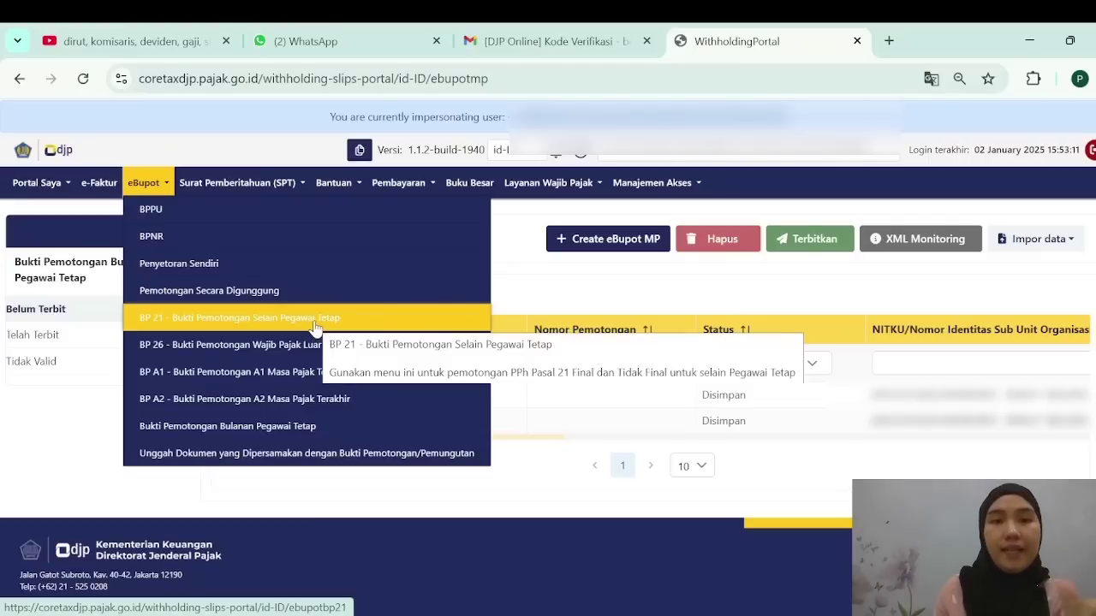
left_click(254, 188)
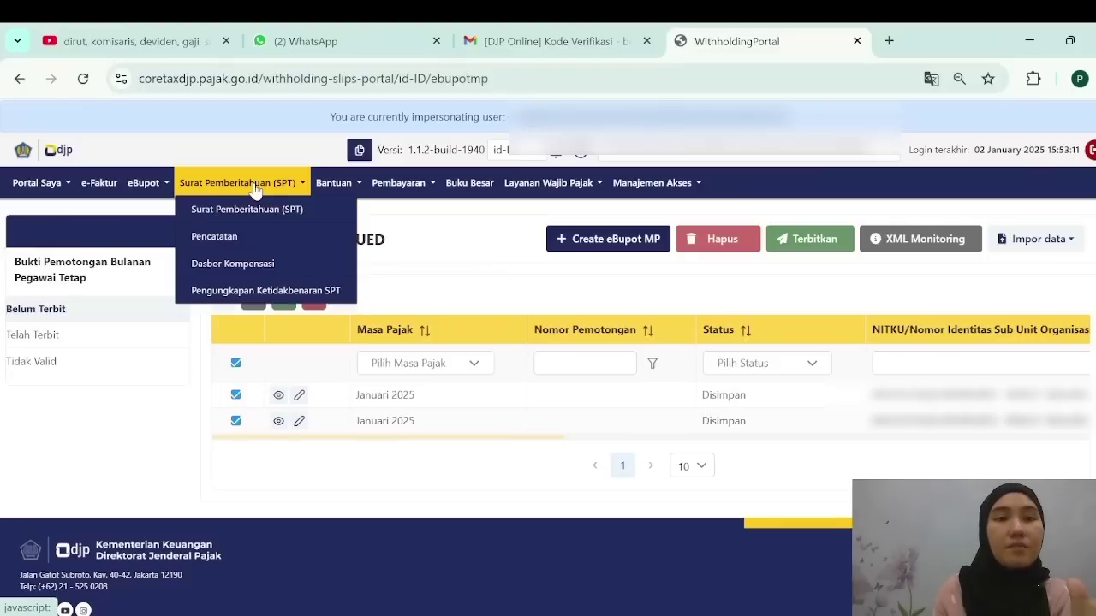
left_click(249, 214)
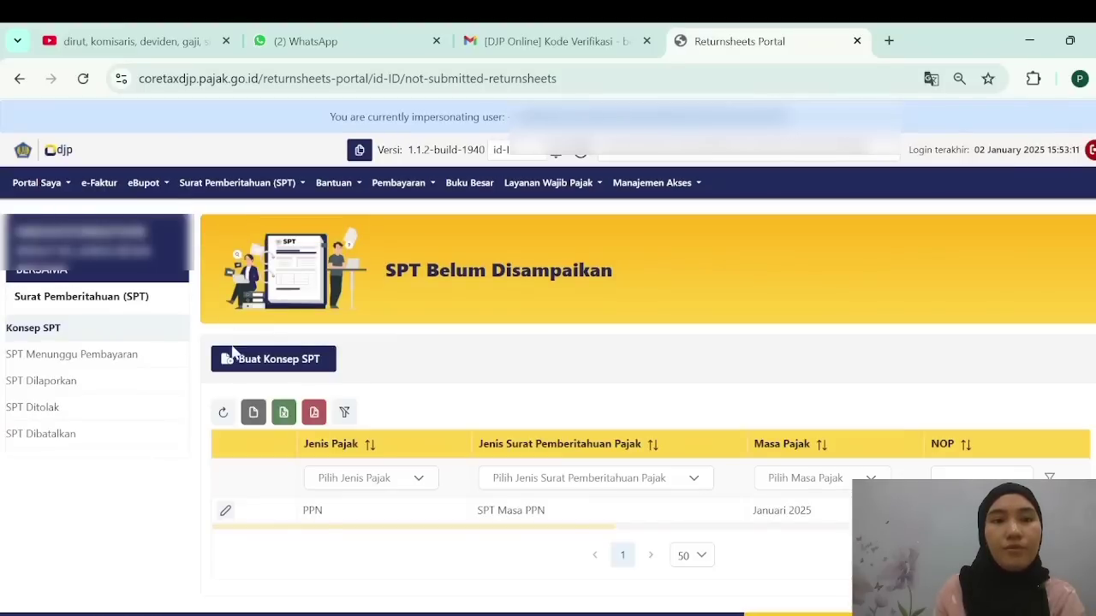
Create an SPT draft for PPh Pasal 21/26 with the tax period Januari 2025 and the model Pembetulan
left_click(242, 368)
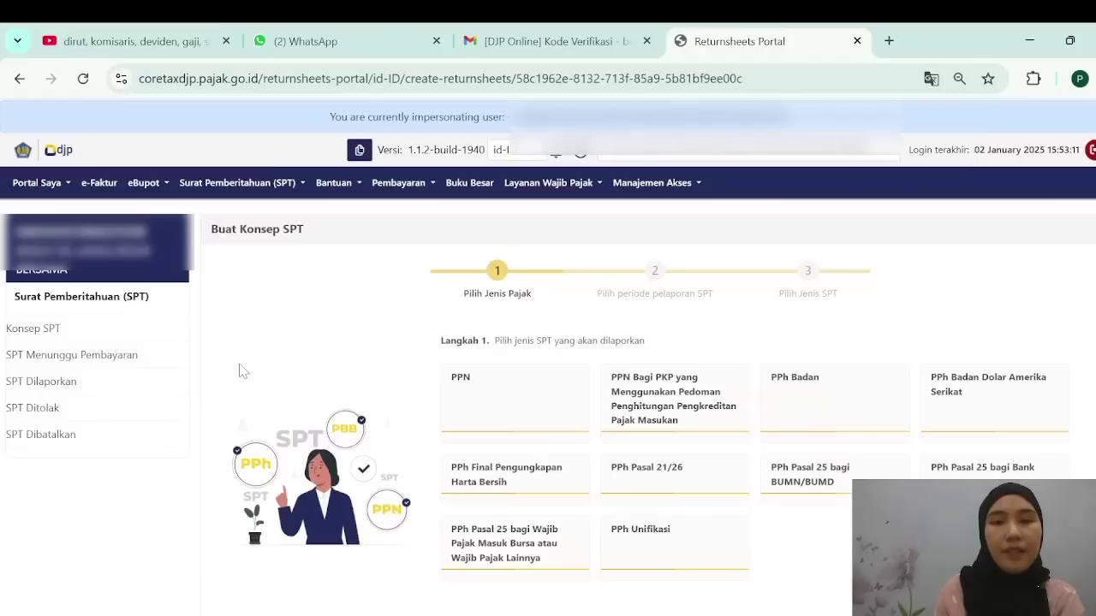
left_click(651, 472)
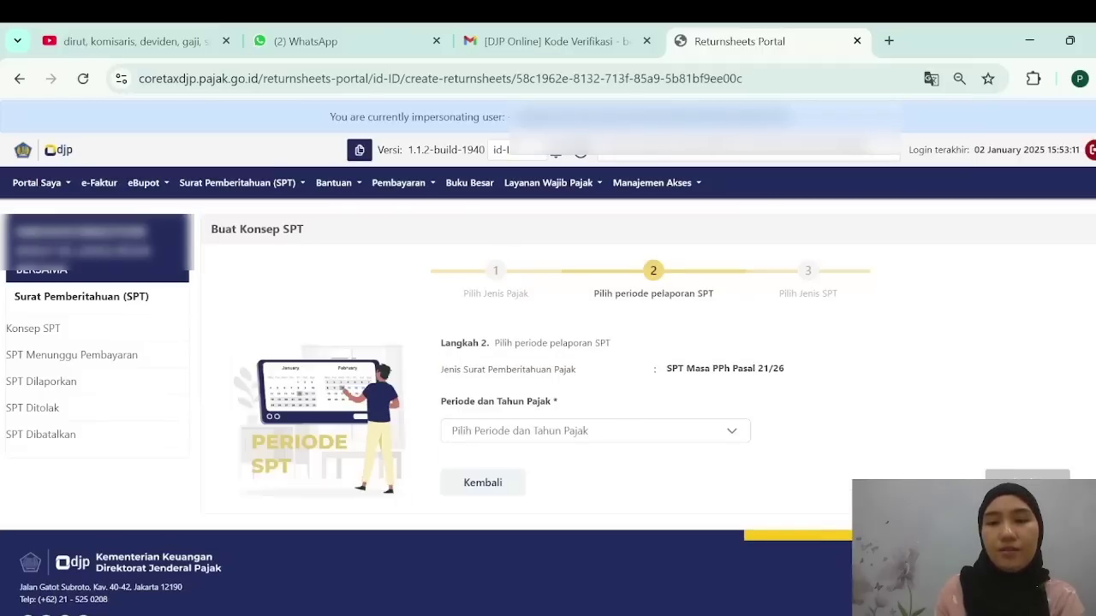
left_click(714, 436)
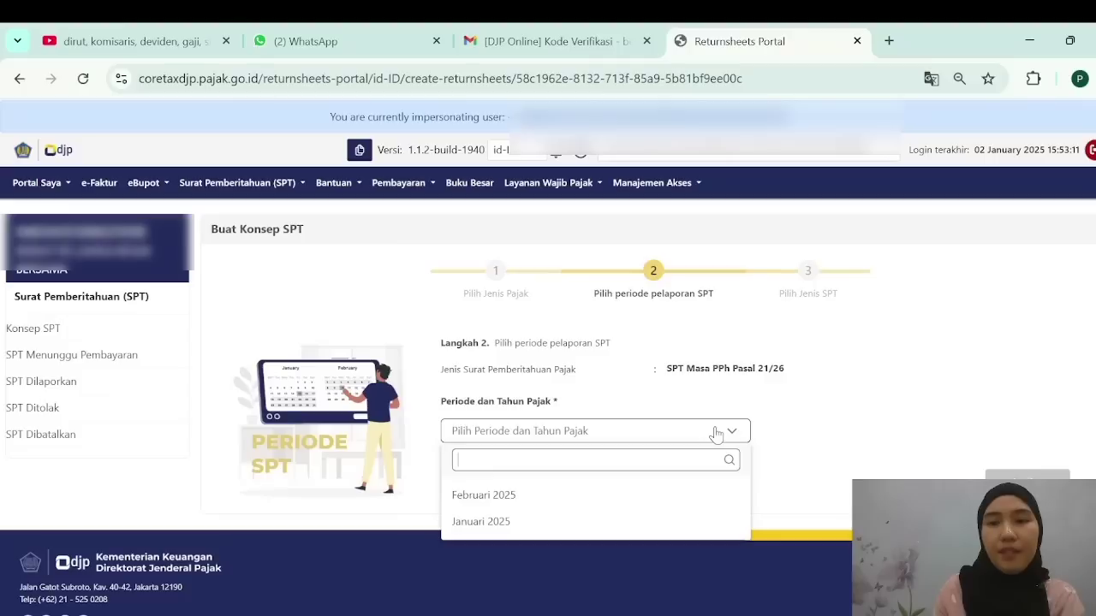
left_click(480, 523)
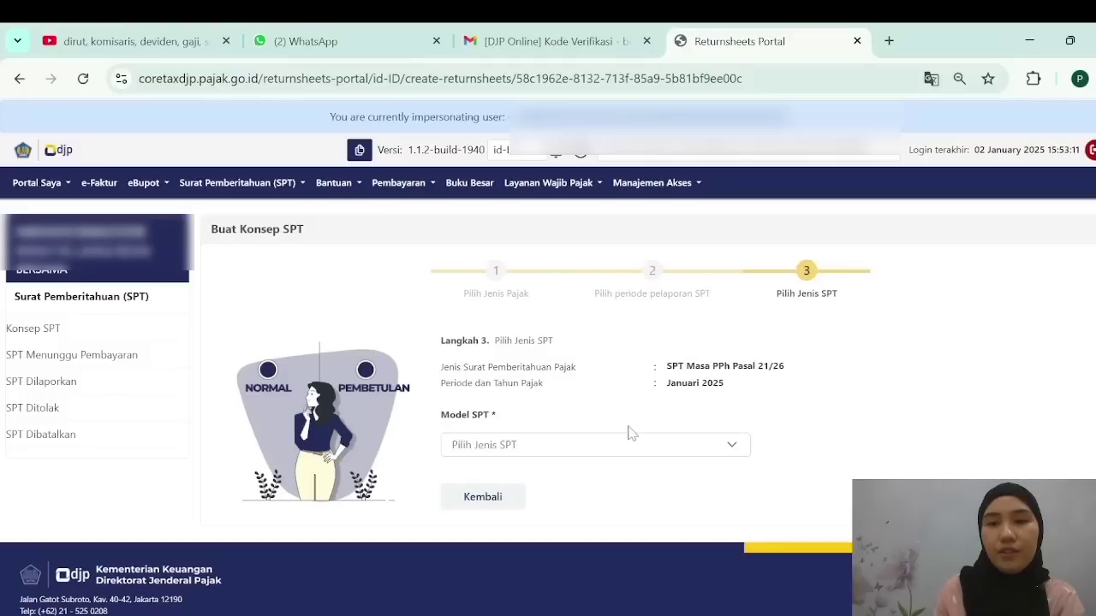
left_click(629, 445)
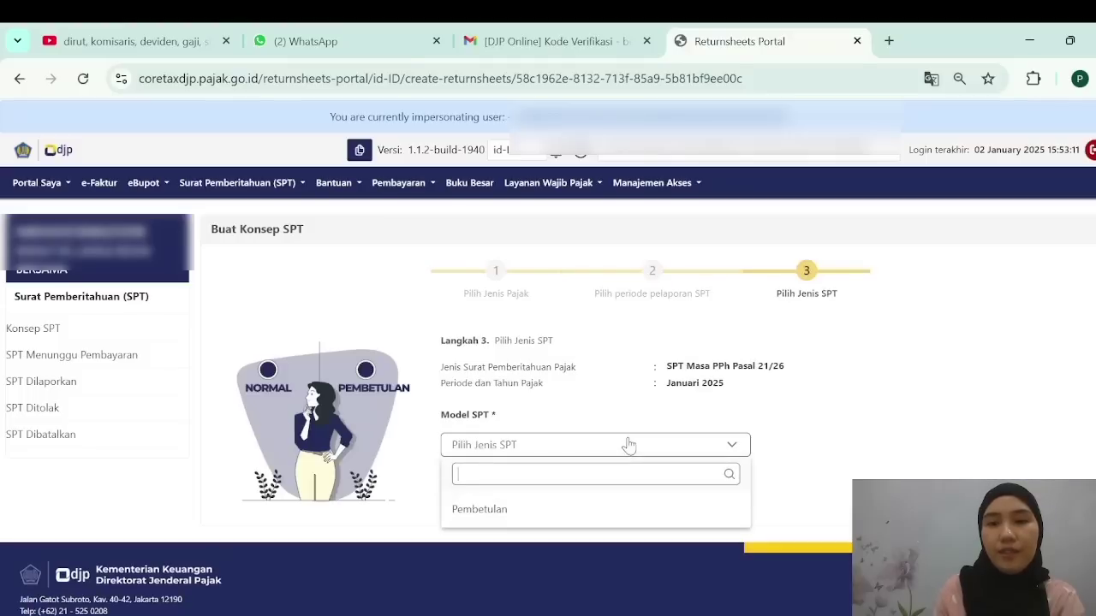
left_click(482, 514)
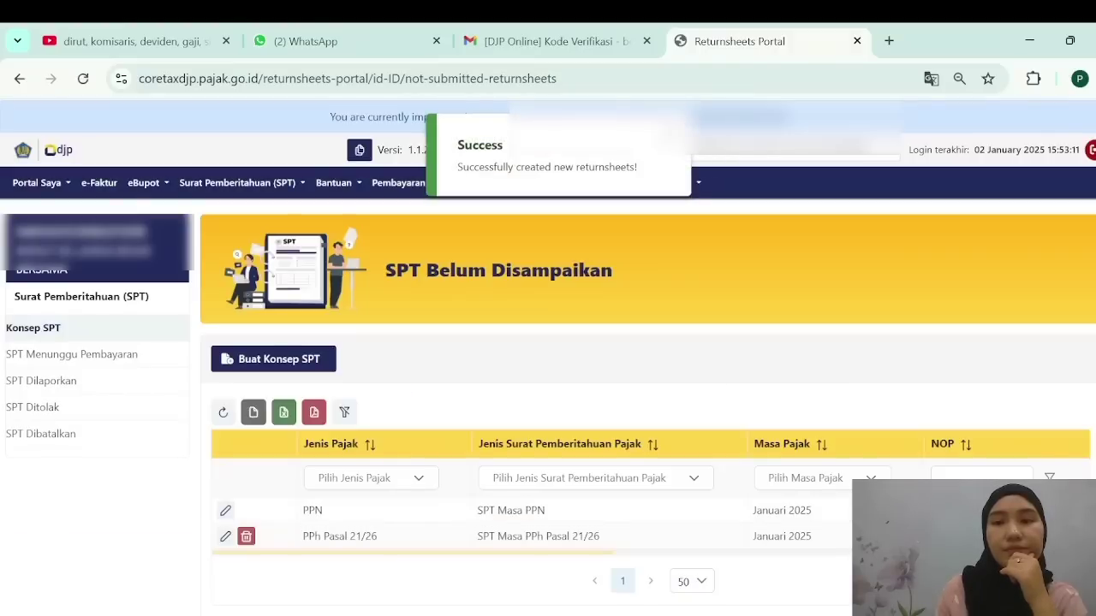
Open the PPh Pasal 21/26 draft for Januari 2025 and review its Induk form from the header to the declaration and signature section
left_click(226, 537)
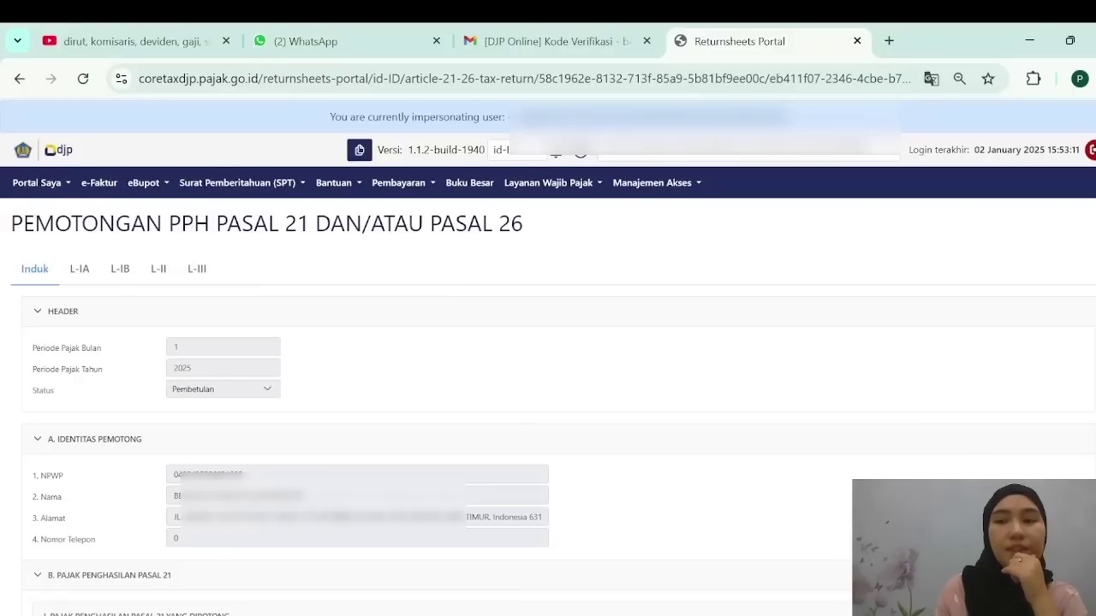
scroll(548, 385, "down", 15)
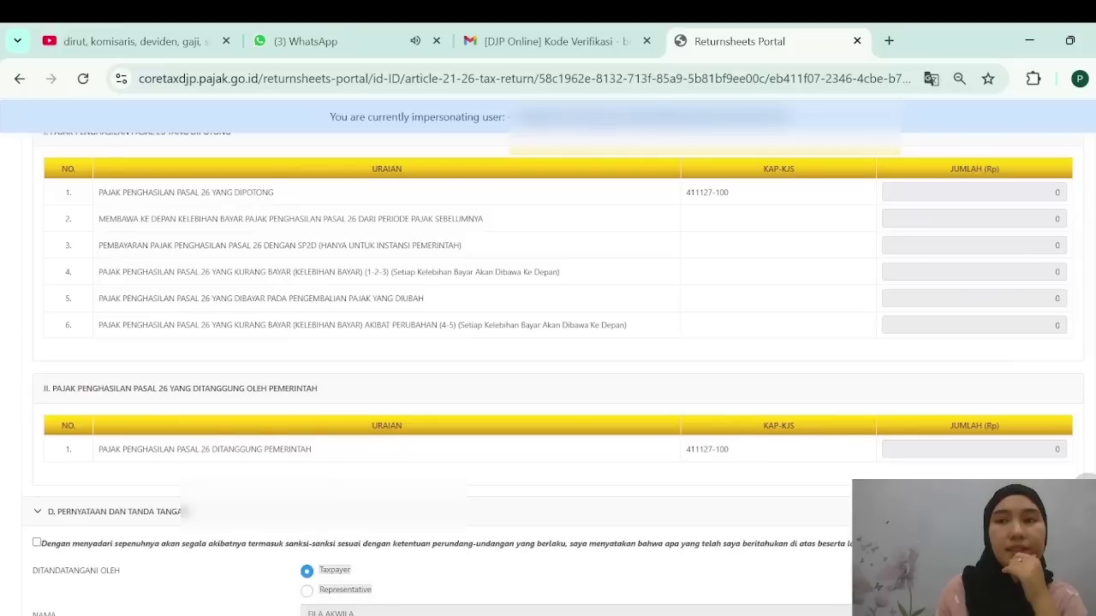
scroll(548, 386, "up", 5)
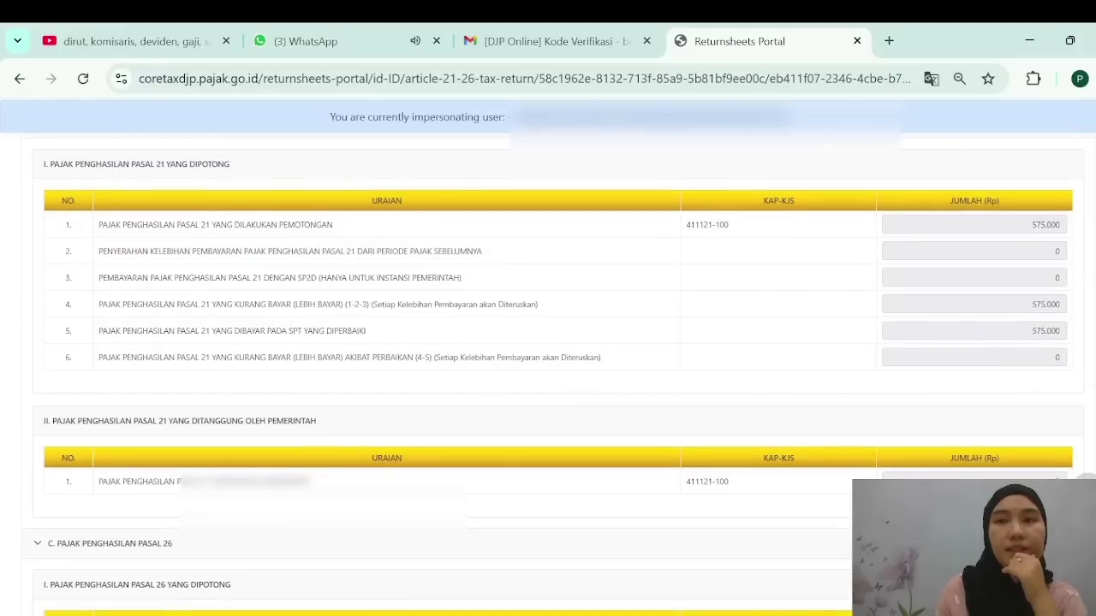
scroll(548, 385, "up", 6)
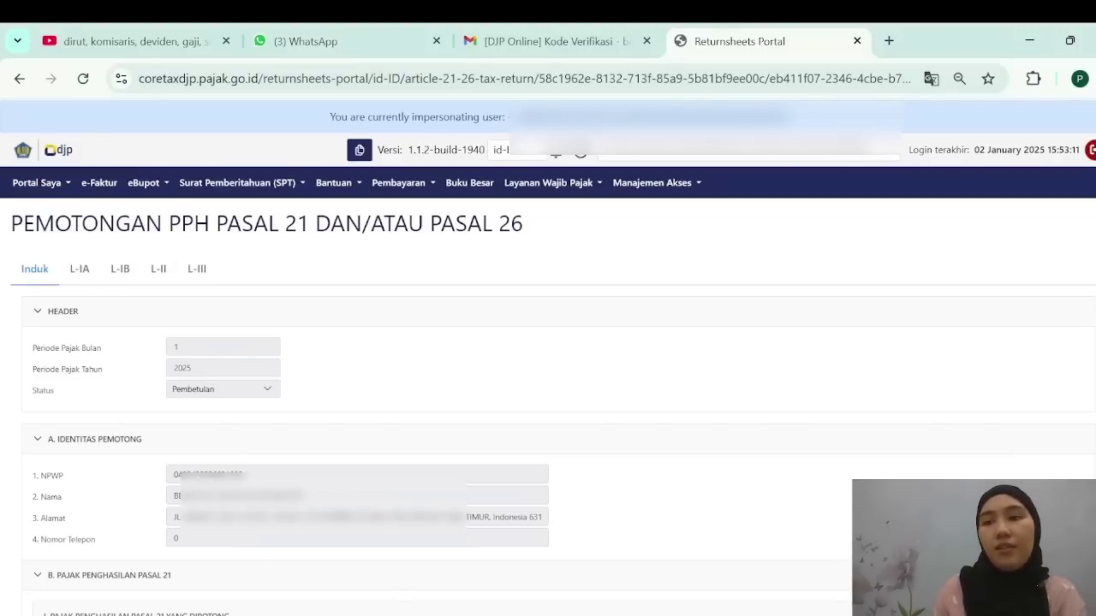
scroll(256, 411, "down", 15)
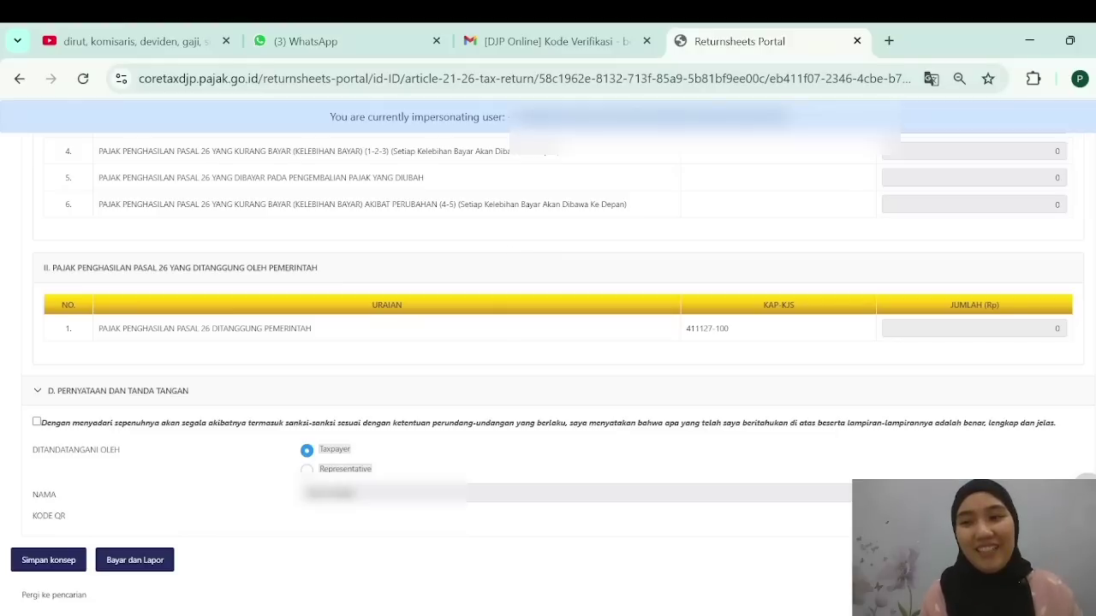
key("Home")
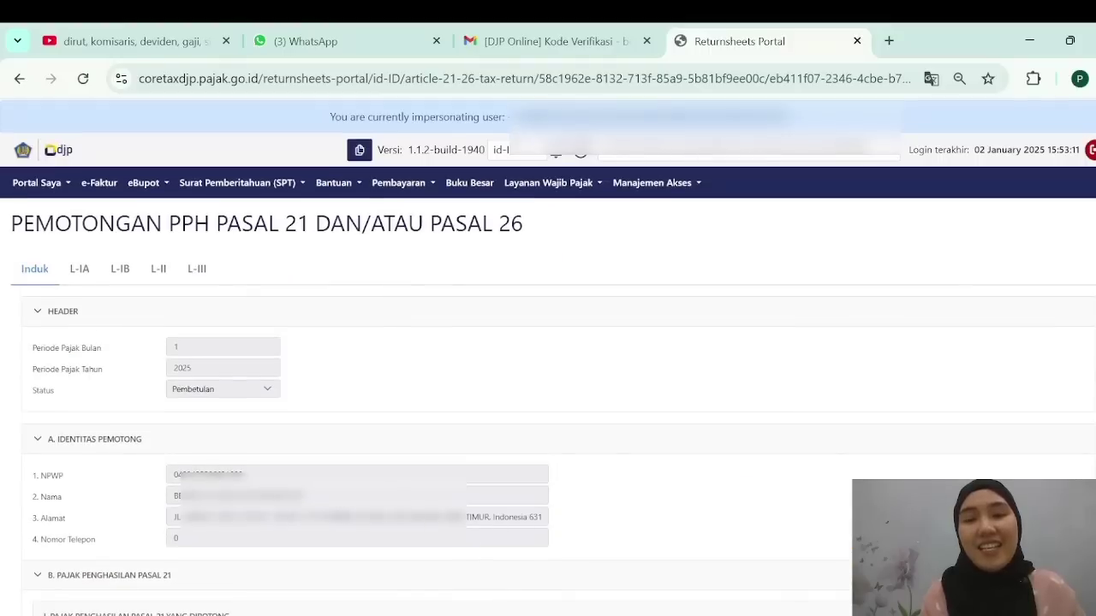